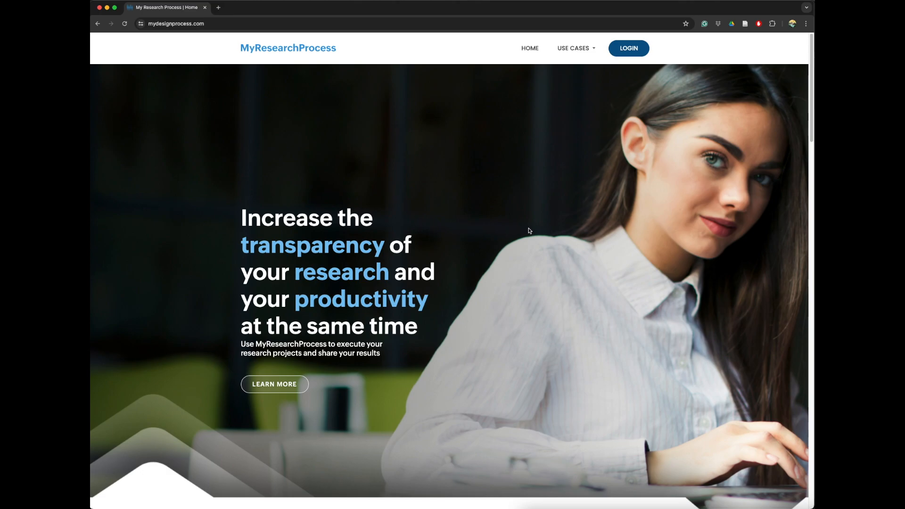
- Read through the About and Features sections of the MyResearchProcess home page
scroll(529, 231, "down", 1)
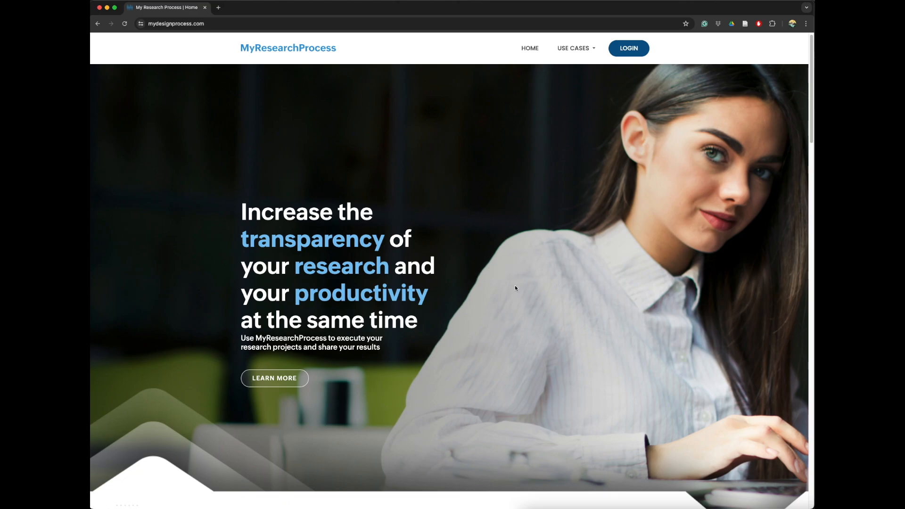
scroll(523, 271, "down", 5)
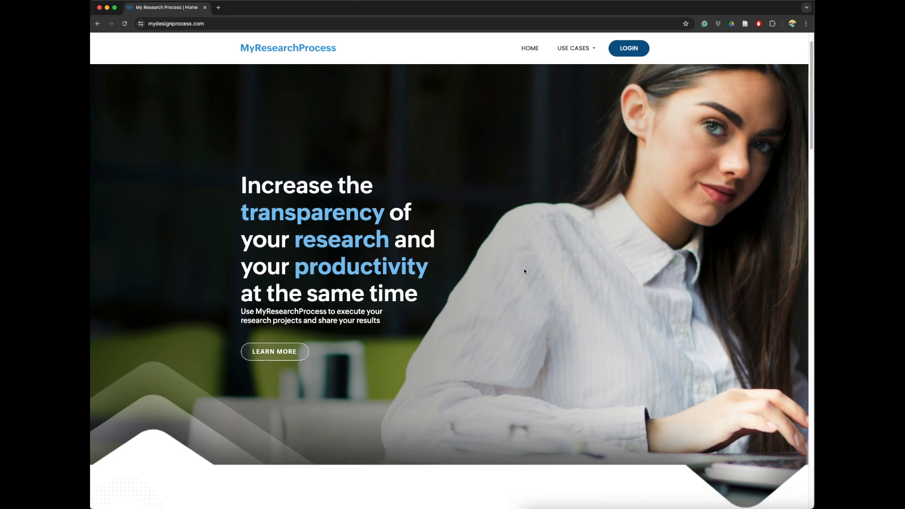
scroll(525, 271, "down", 2)
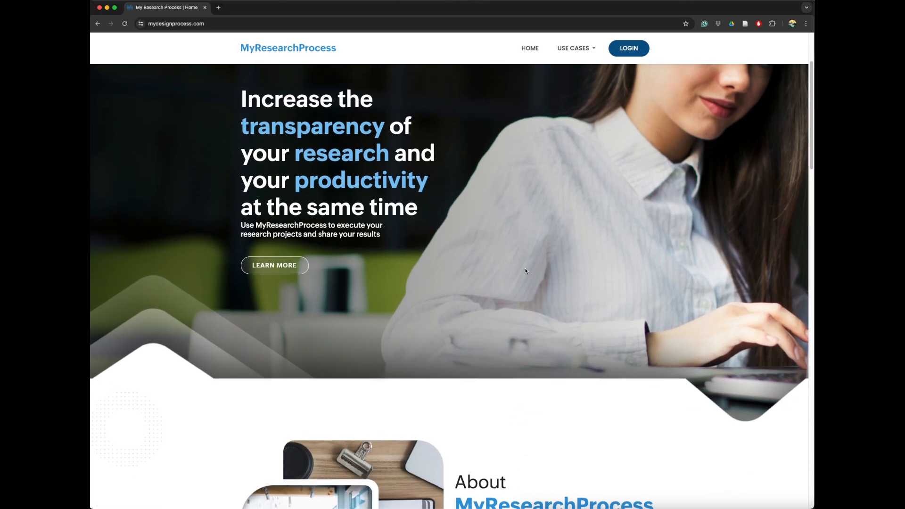
scroll(527, 271, "down", 10)
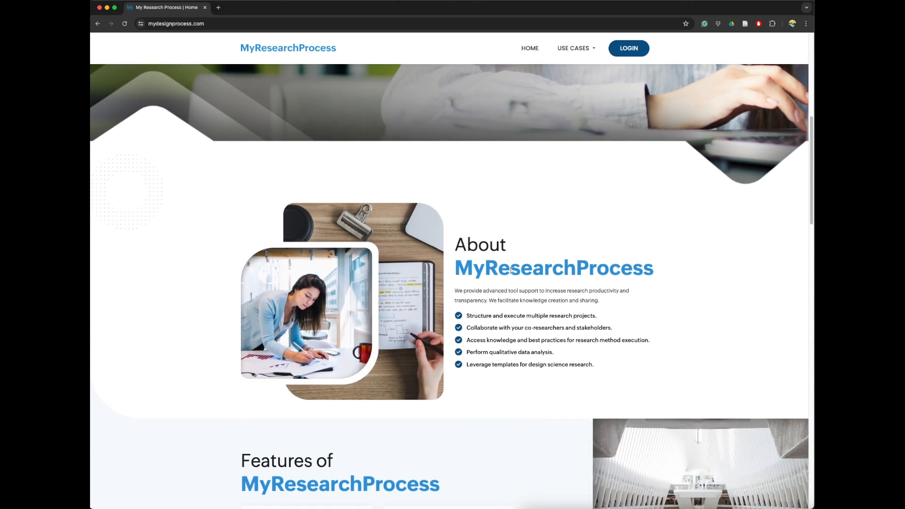
scroll(512, 269, "down", 6)
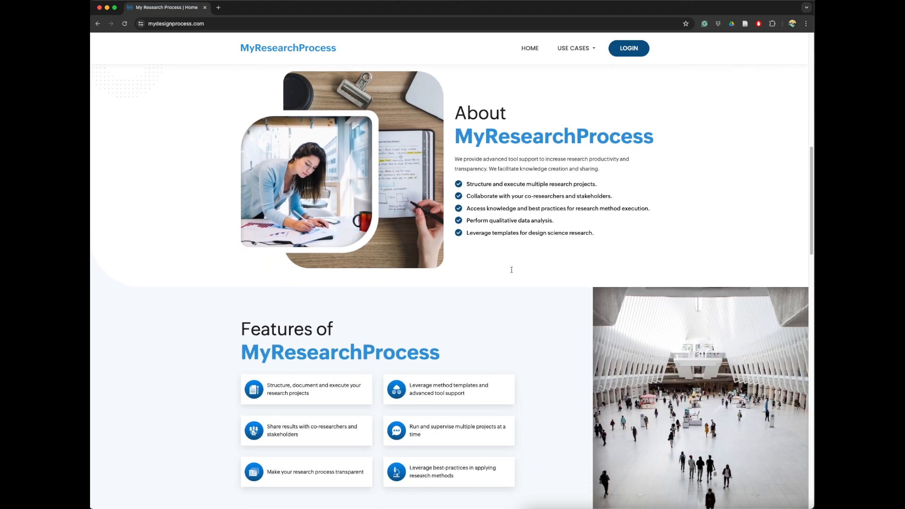
scroll(511, 270, "down", 2)
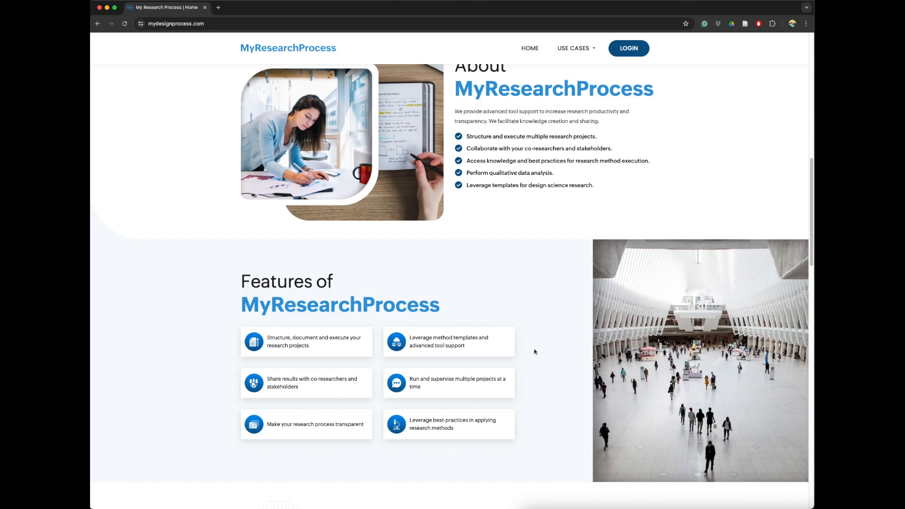
scroll(522, 338, "down", 1)
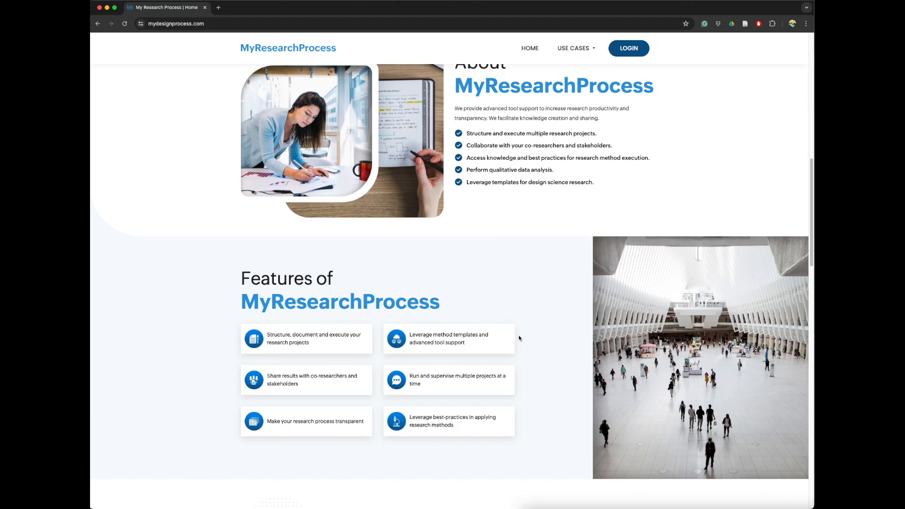
scroll(567, 285, "down", 1)
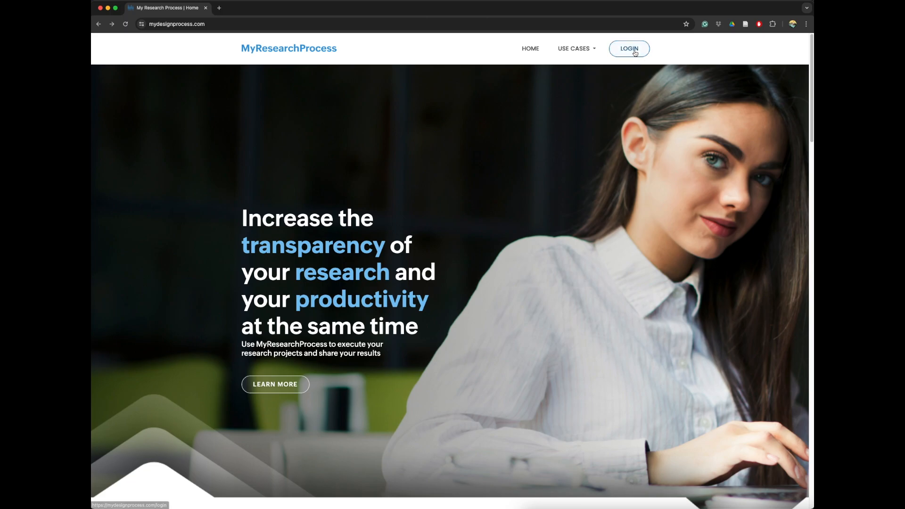
- Log in and create a new project titled "My first DSR project" with the description left empty
left_click(635, 53)
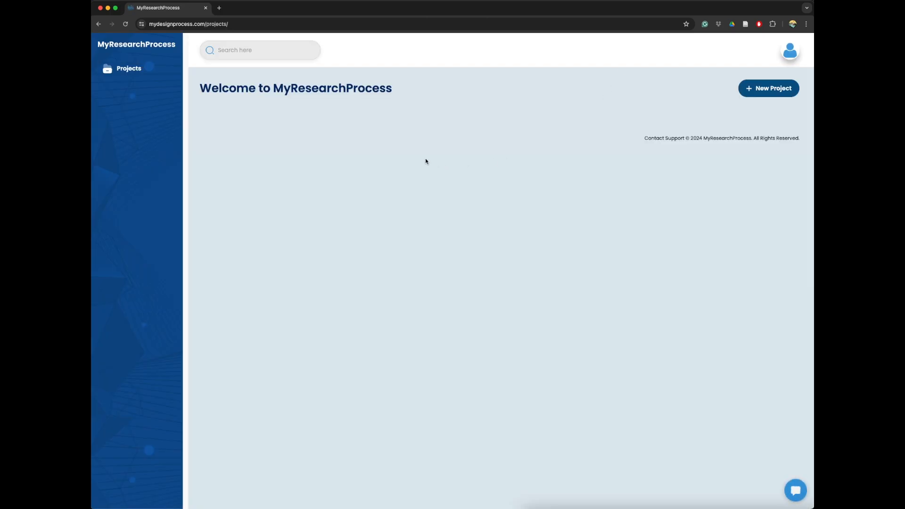
left_click(773, 94)
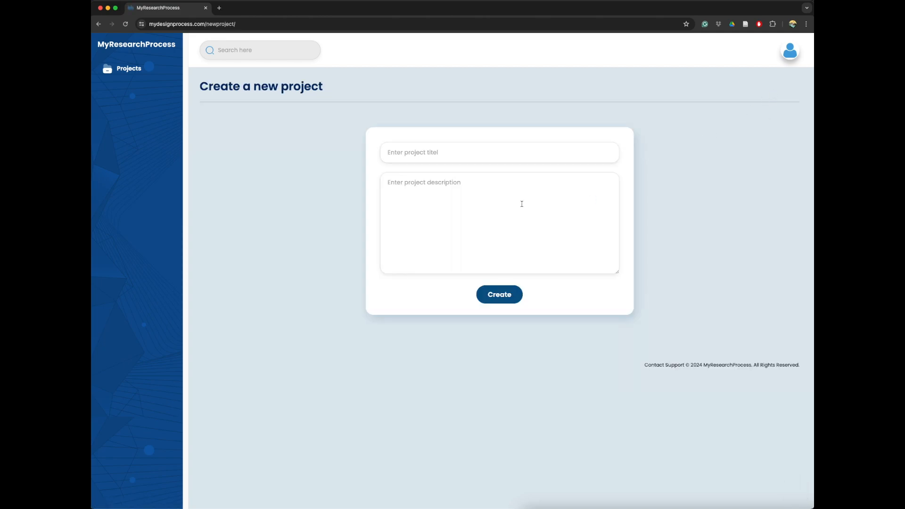
left_click(509, 159)
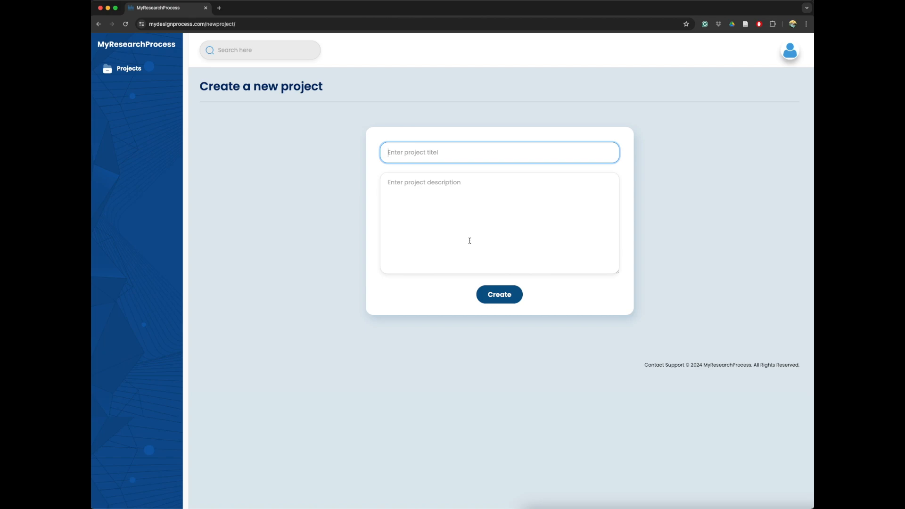
type("My first DSR project")
key("Tab")
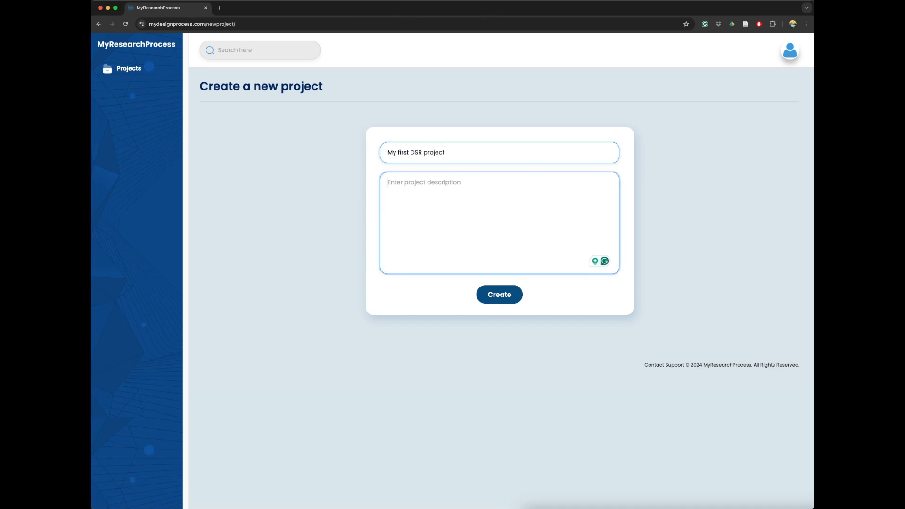
left_click(494, 301)
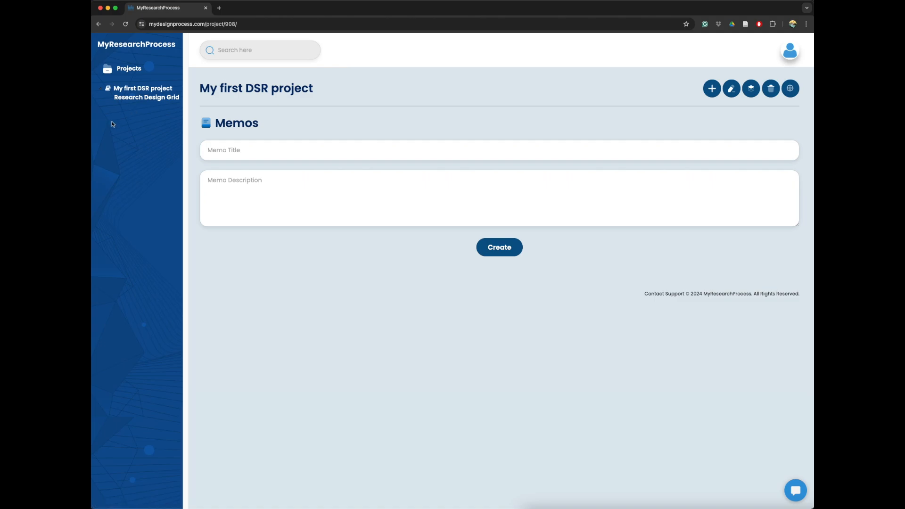
- Open the project's Research Design Grid for editing and enter "Describe problem space..." as the Problem
left_click(151, 100)
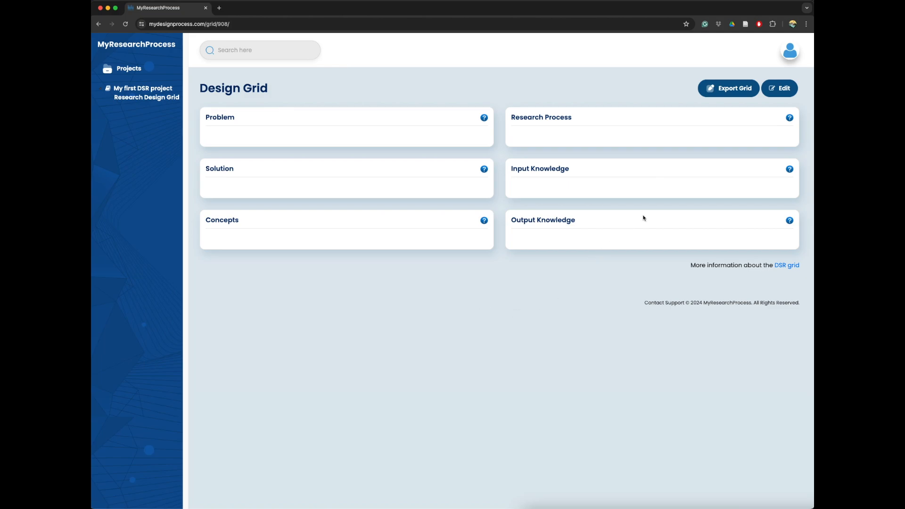
left_click(781, 88)
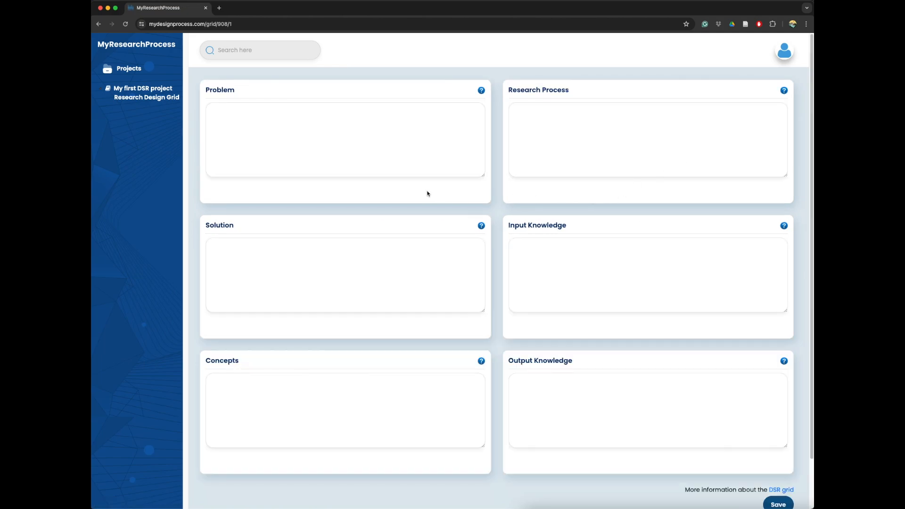
left_click(299, 127)
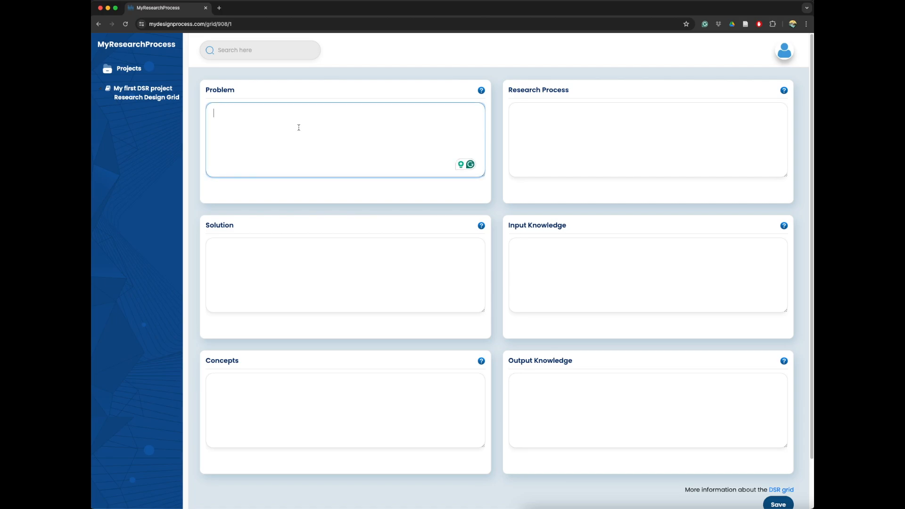
type("Des")
type("crip")
type("be ")
type("problem space.")
type("...")
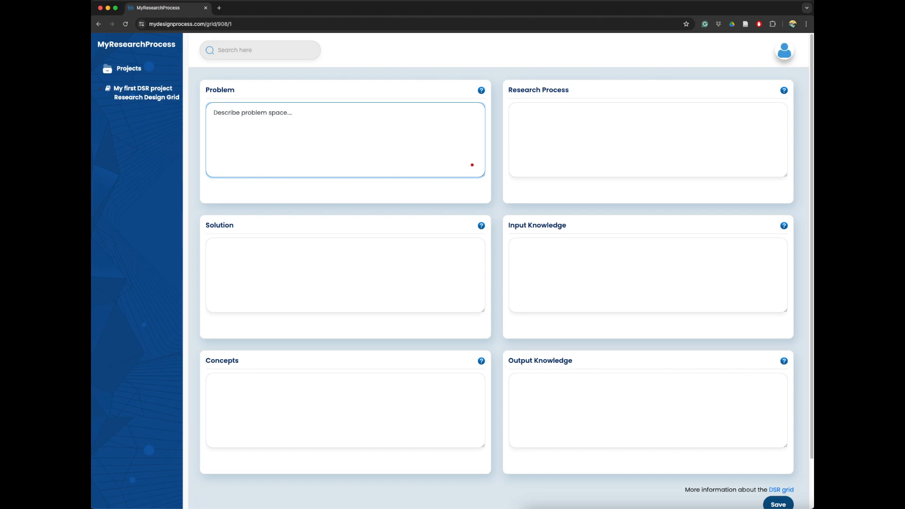
- Check the help explanation for Input Knowledge, close it and save the design grid
left_click(600, 142)
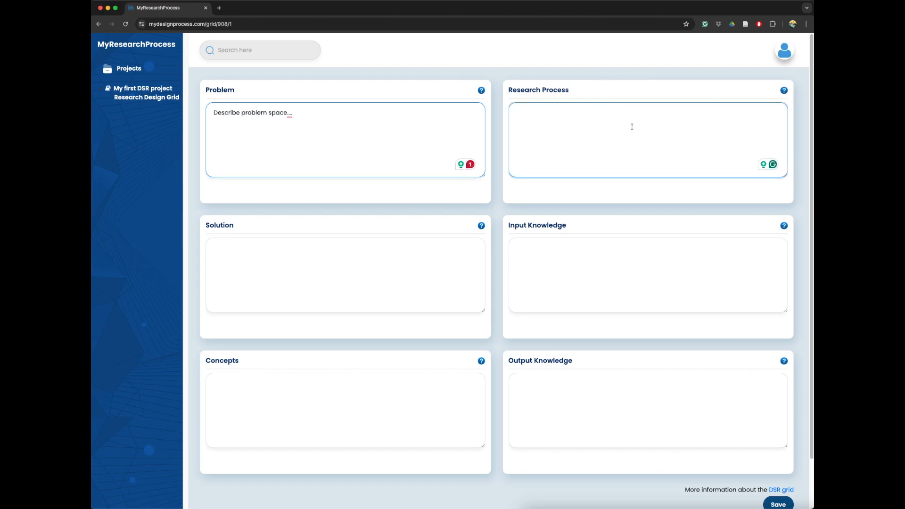
left_click(785, 228)
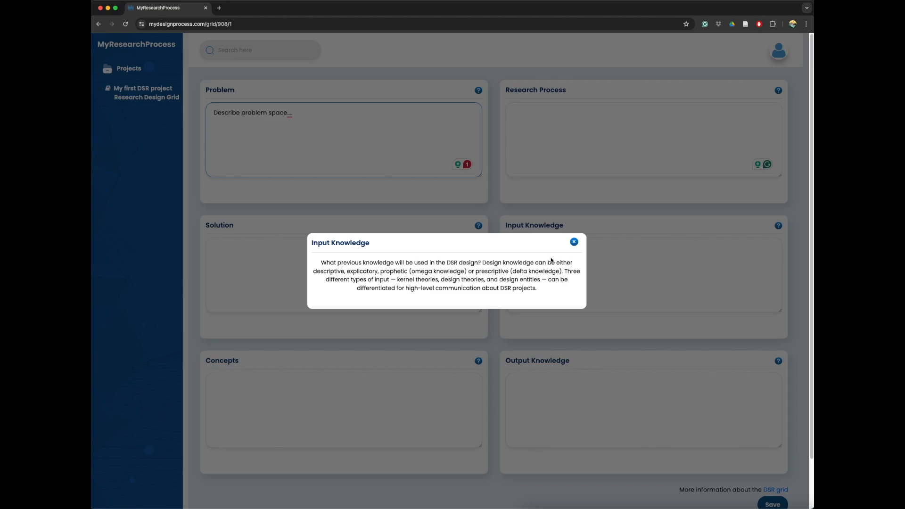
left_click(573, 242)
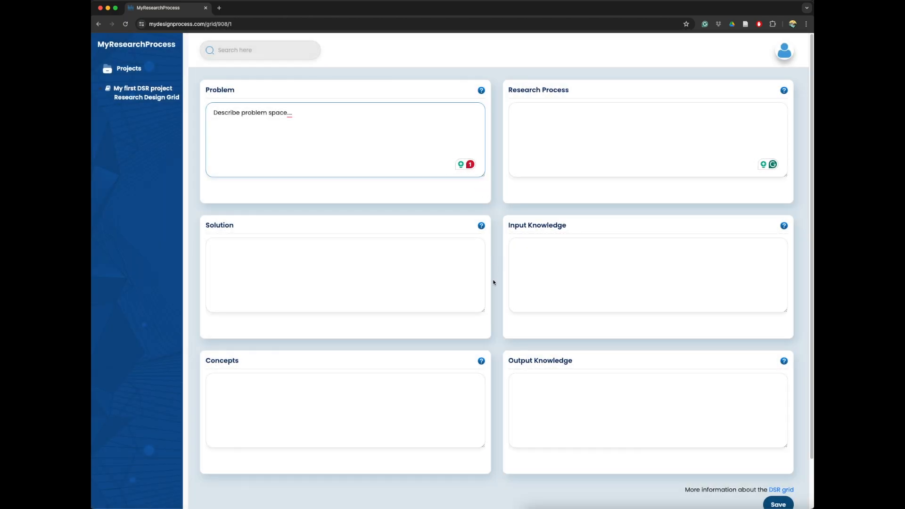
scroll(617, 356, "down", 1)
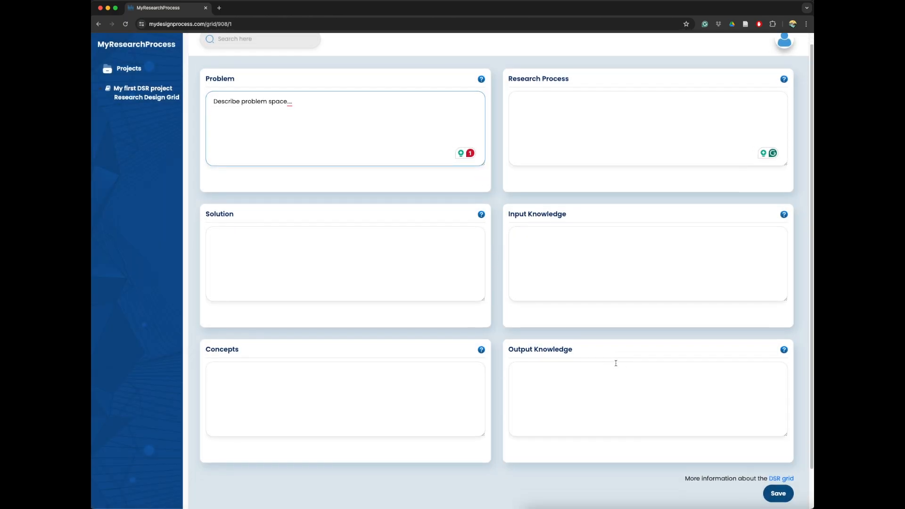
left_click(765, 494)
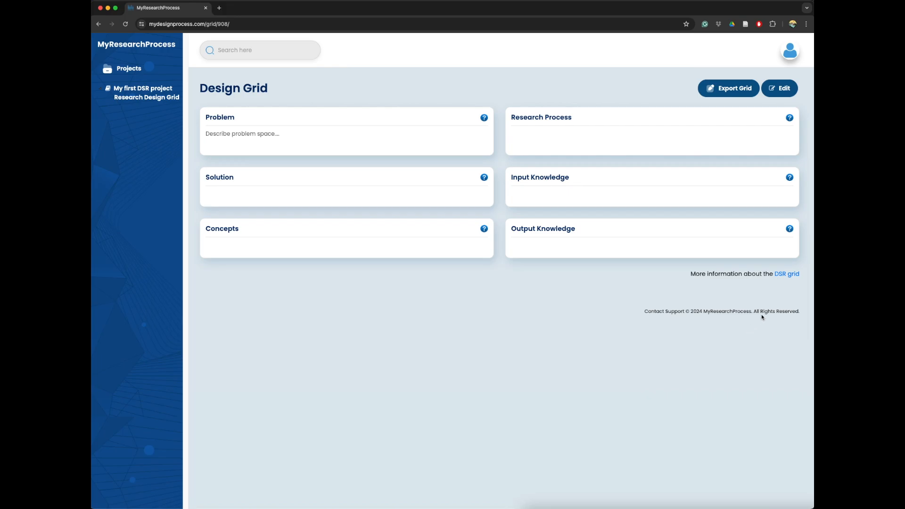
- Open the wiki page with more information about the DSR grid, skim it and close it again
left_click(787, 274)
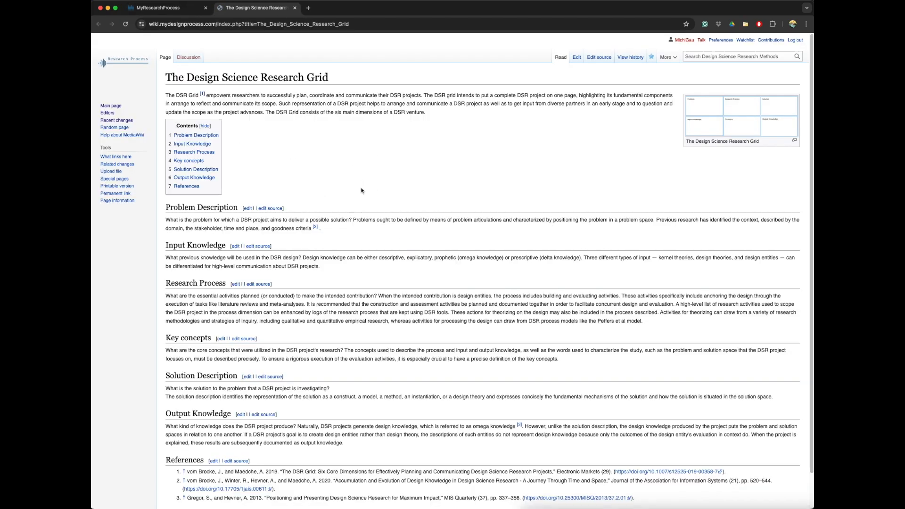
scroll(322, 236, "down", 2)
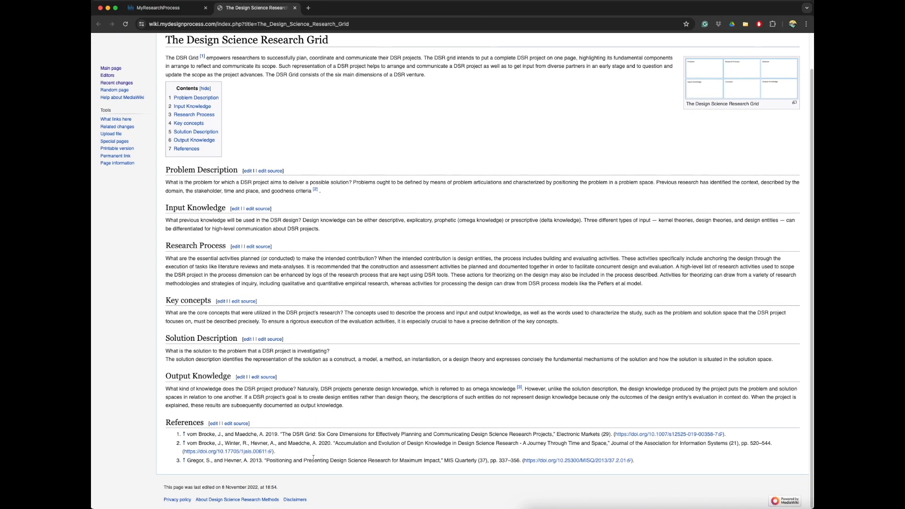
scroll(346, 456, "up", 2)
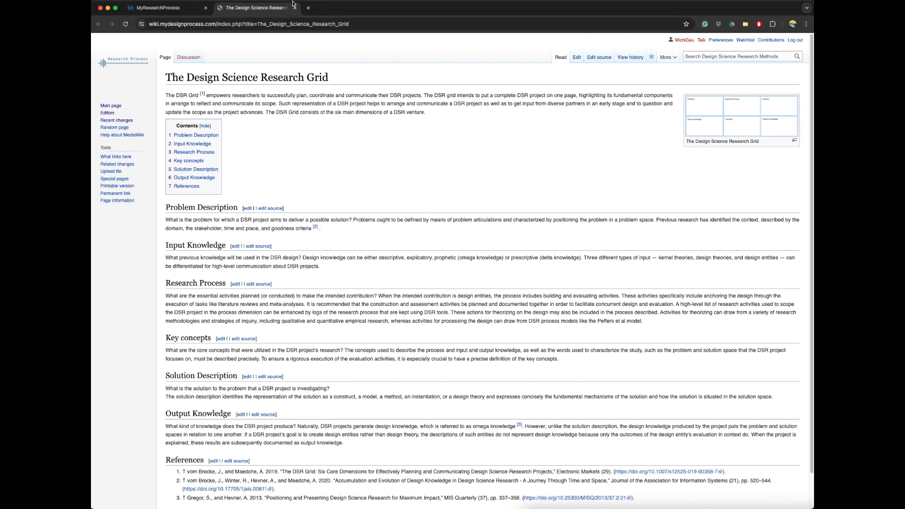
left_click(295, 8)
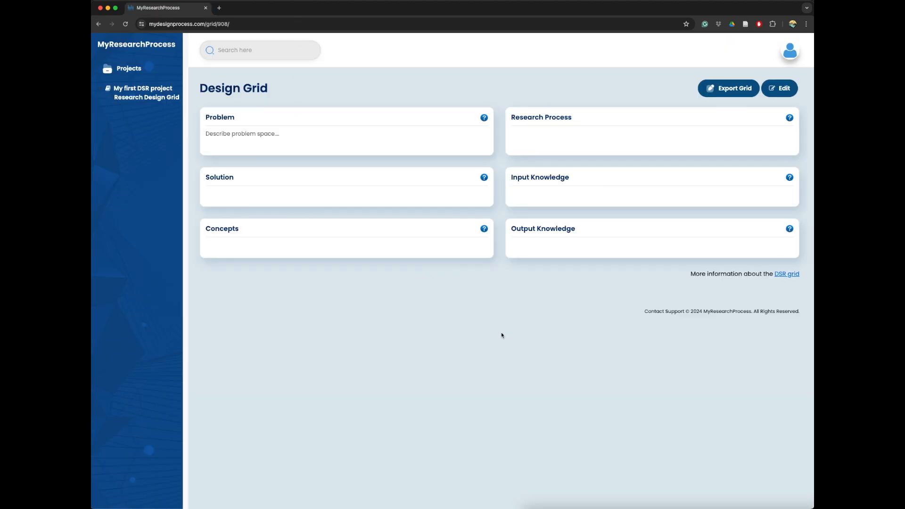
- Add all activities of the Design Science Research template "DSR according to Peffers et al." to My first DSR project
left_click(160, 93)
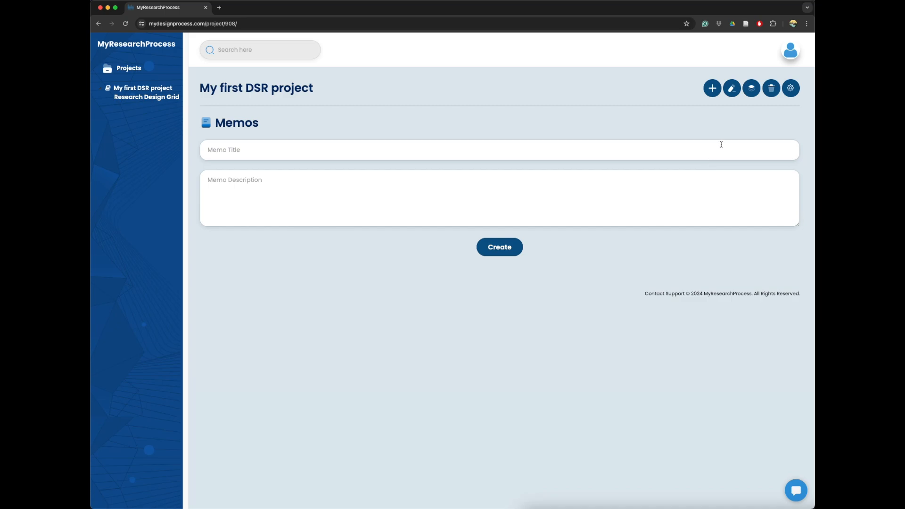
left_click(750, 89)
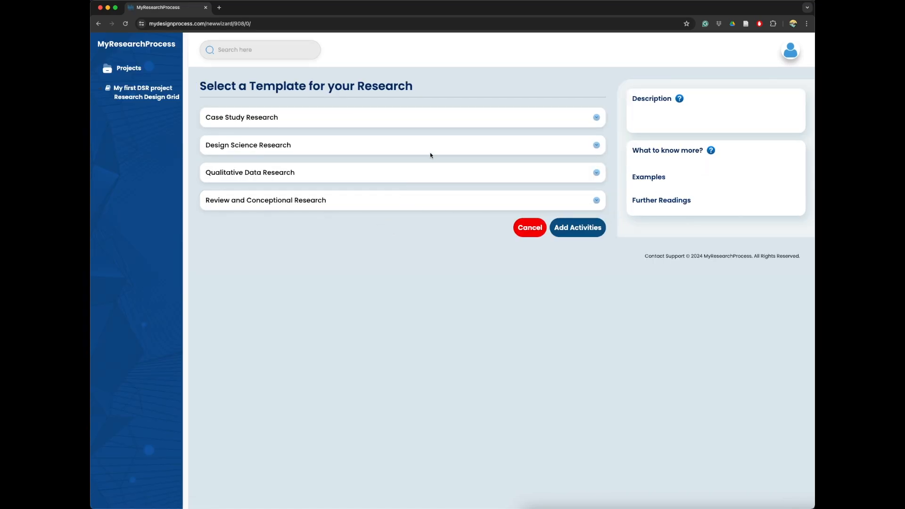
left_click(252, 143)
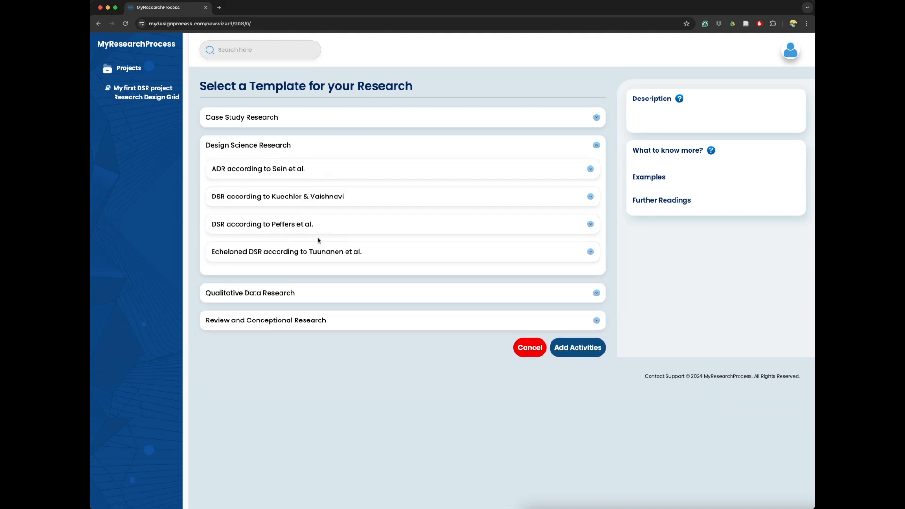
left_click(286, 228)
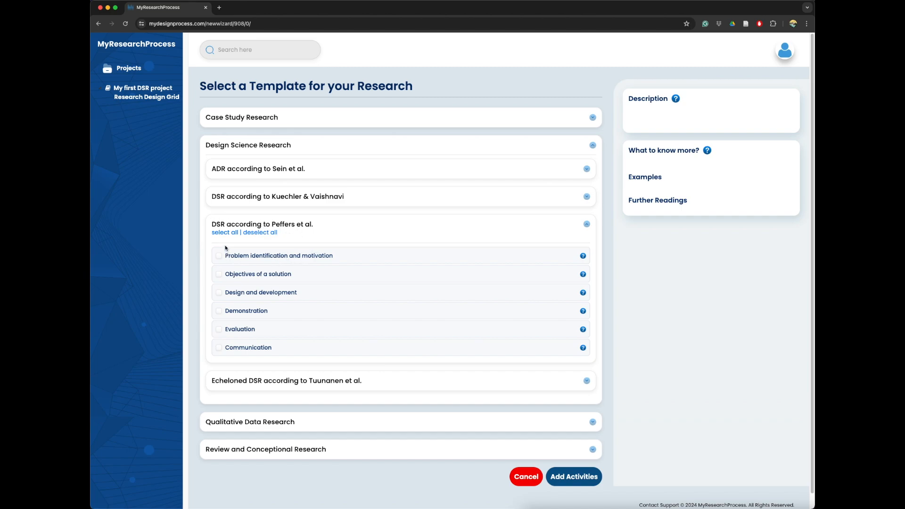
left_click(225, 233)
left_click(574, 476)
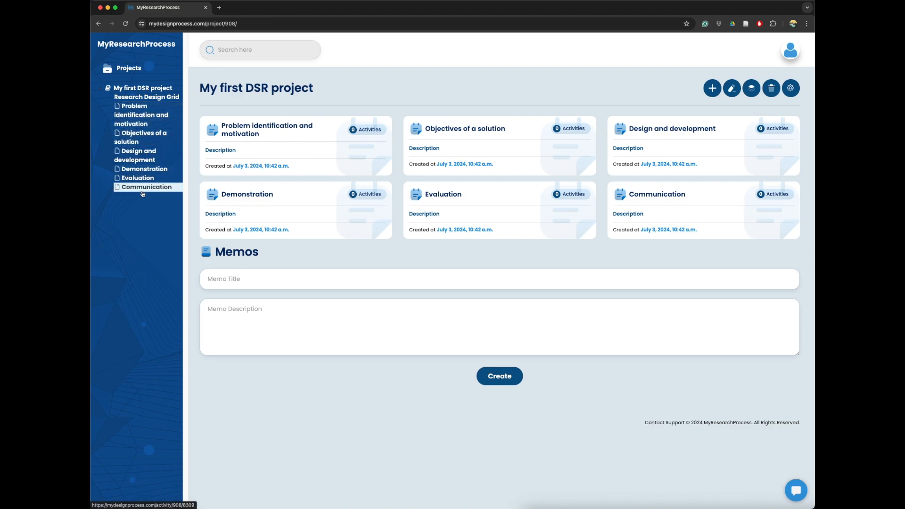
- Open the Problem identification and motivation activity, read its activity description and close the description
left_click(264, 129)
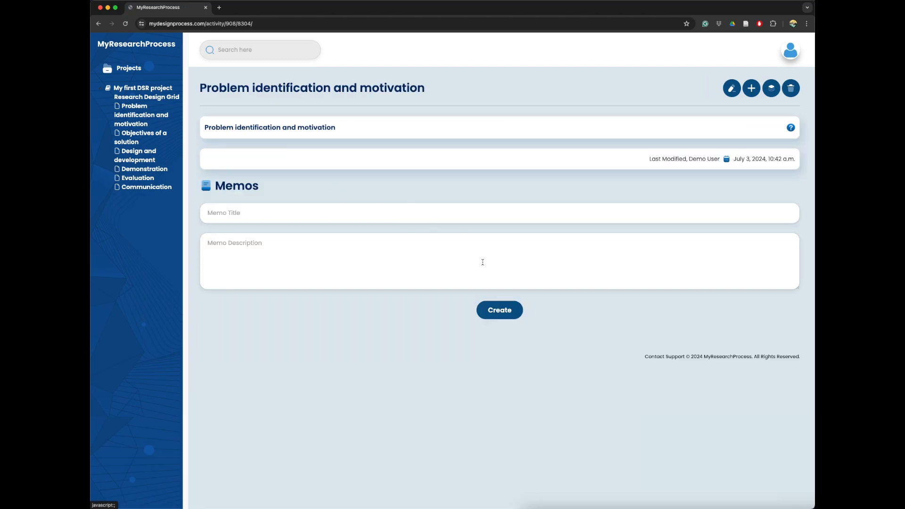
left_click(792, 132)
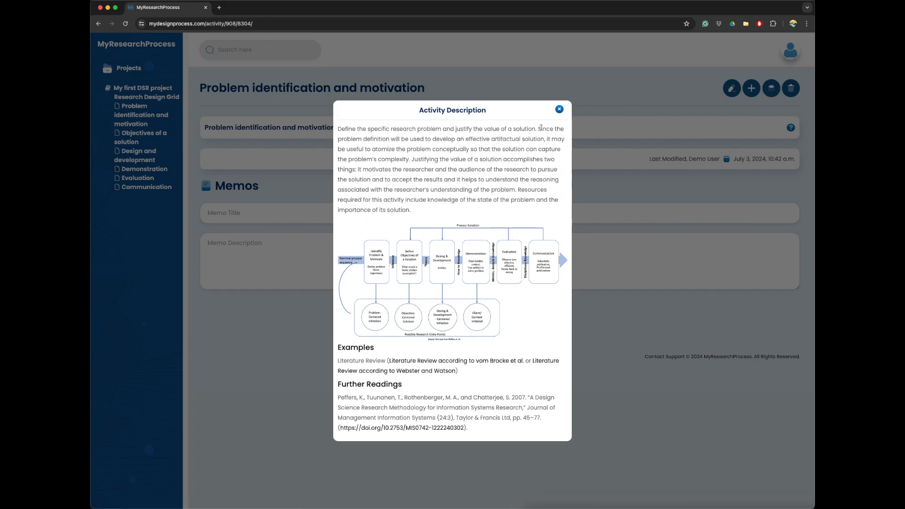
left_click(560, 110)
- Edit the Problem identification and motivation activity and enter "Kickoff meeting with all stakeholder..." as its text
left_click(730, 90)
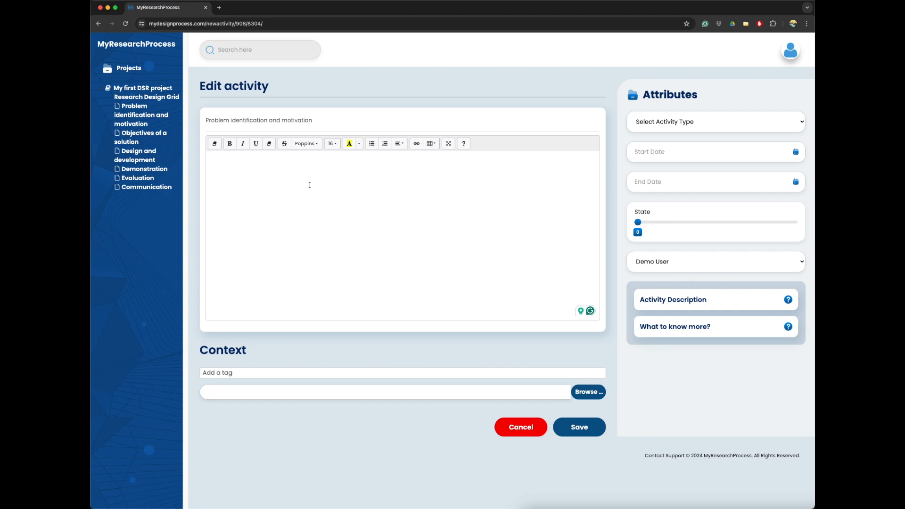
type("Kickoff meeting with all stakeholder...")
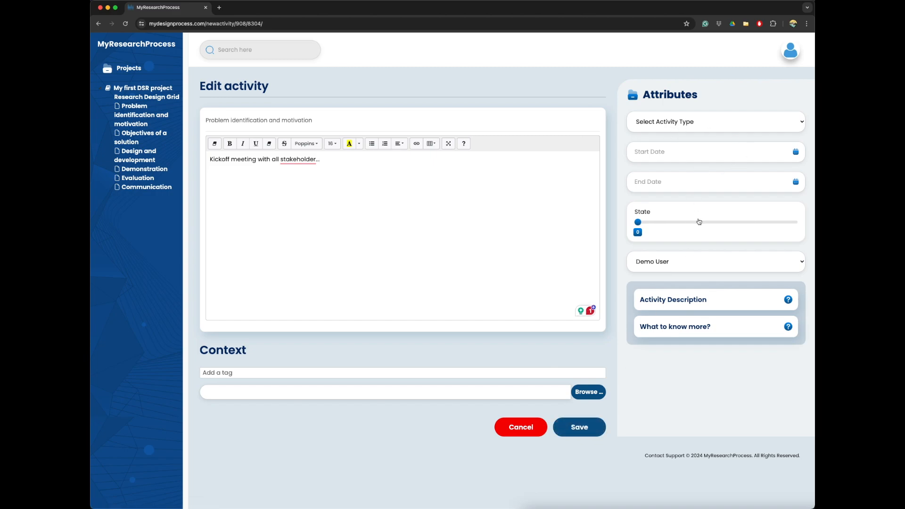
- Set the Problem identification and motivation activity's type to Meeting and its state to 50, and save the activity
left_click(681, 126)
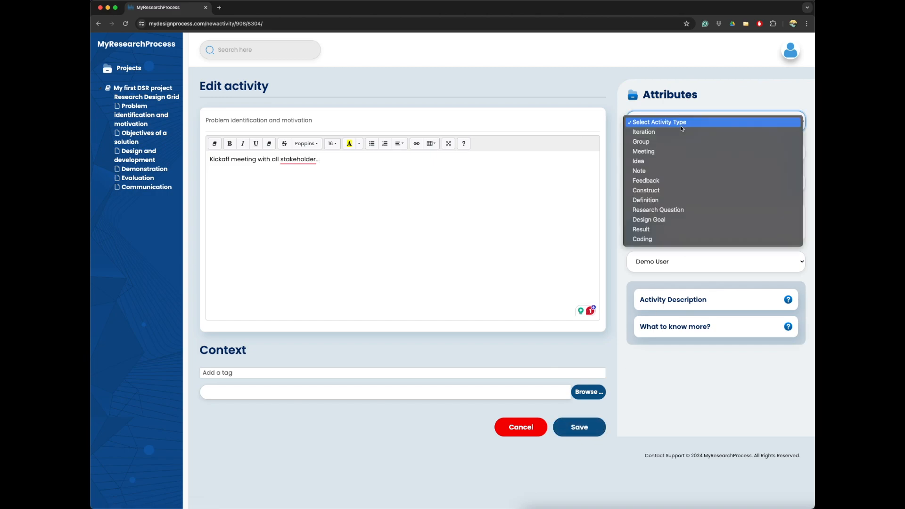
left_click(664, 151)
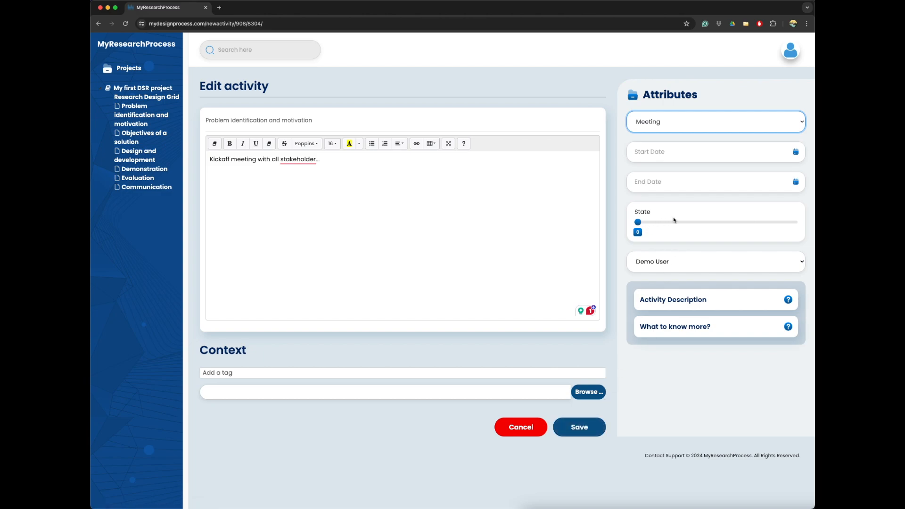
left_click_drag(639, 221, 717, 223)
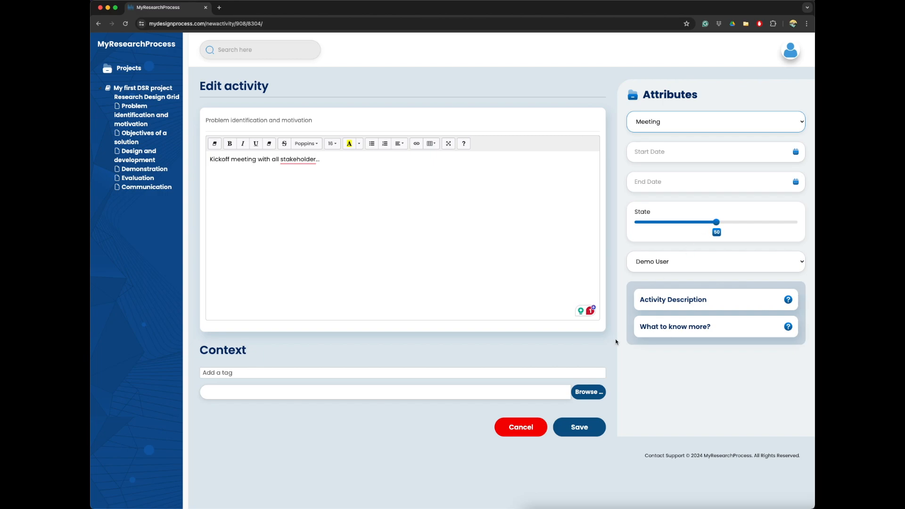
left_click(575, 426)
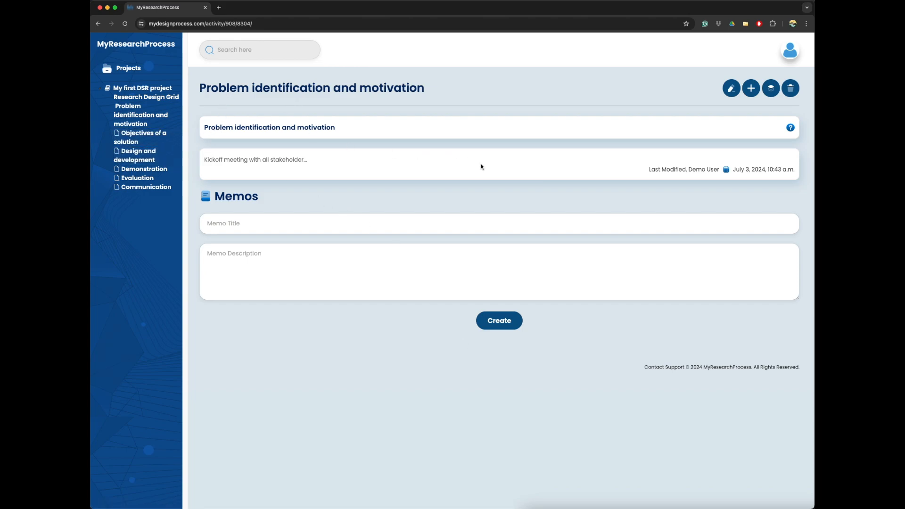
- Create a sub-activity titled "Second meeting" under Problem identification and motivation with ".." as its text, and save it
left_click(750, 93)
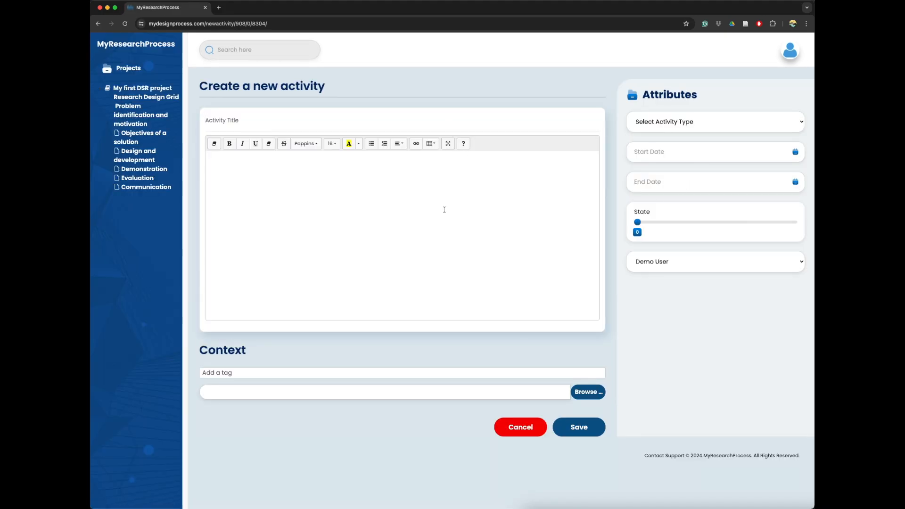
type("Second meeting")
key("Tab")
type("..")
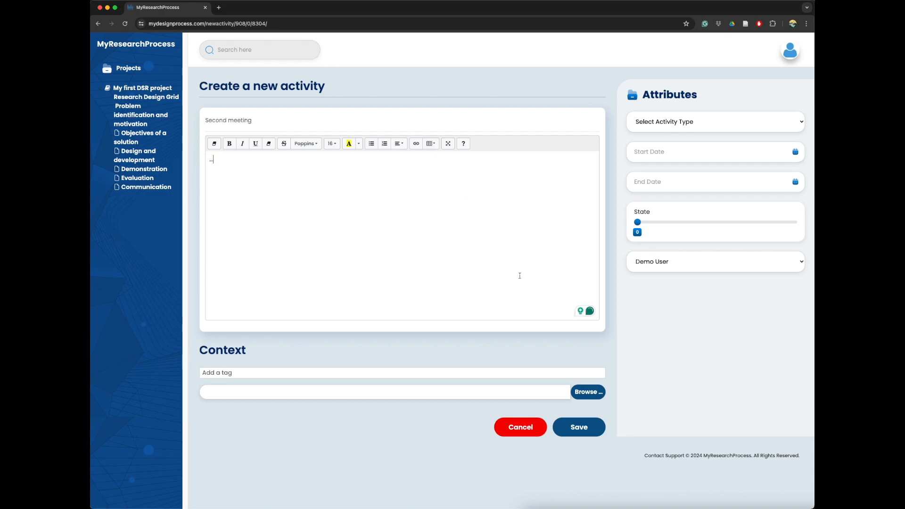
left_click(579, 427)
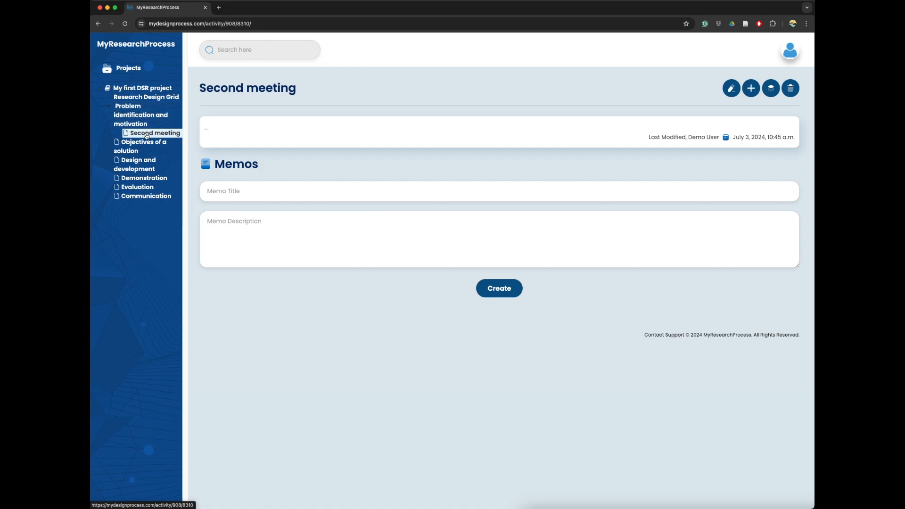
- Move the Second meeting activity above Problem identification and motivation at project level, and delete it from the project
left_click_drag(146, 136, 120, 106)
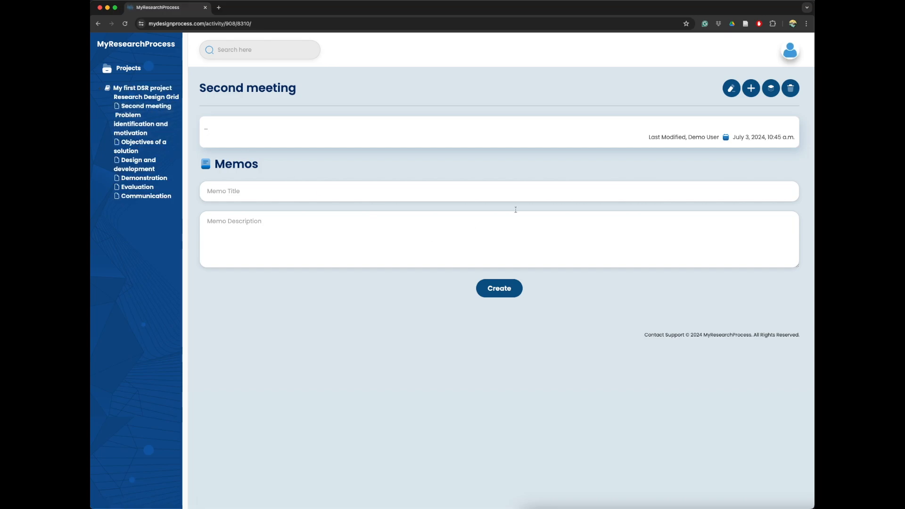
left_click(798, 90)
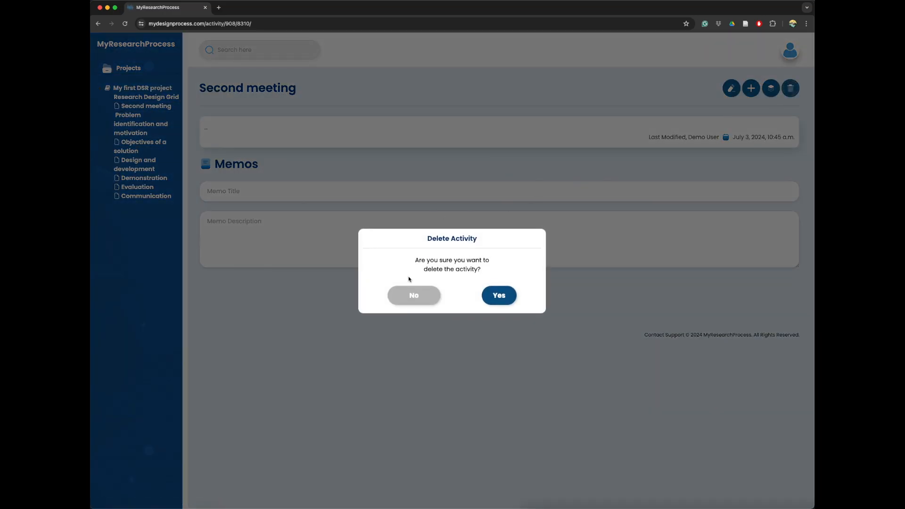
left_click(499, 296)
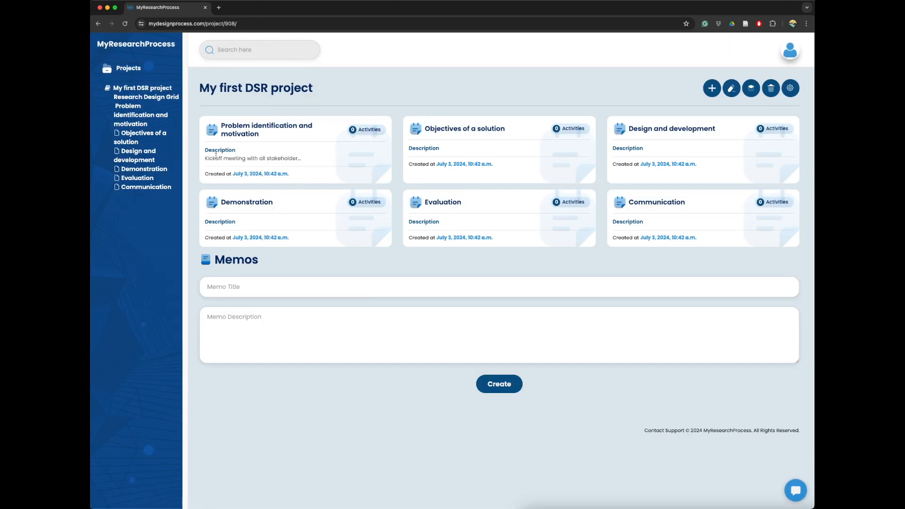
- Add all activities of the template "Literature Review according to vom Brocke et al." under the Problem identification and motivation activity
left_click(144, 123)
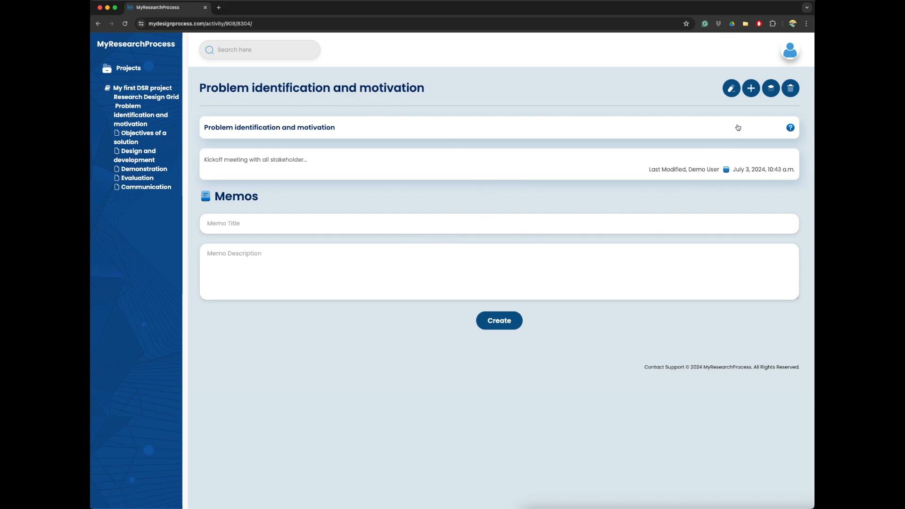
left_click(763, 96)
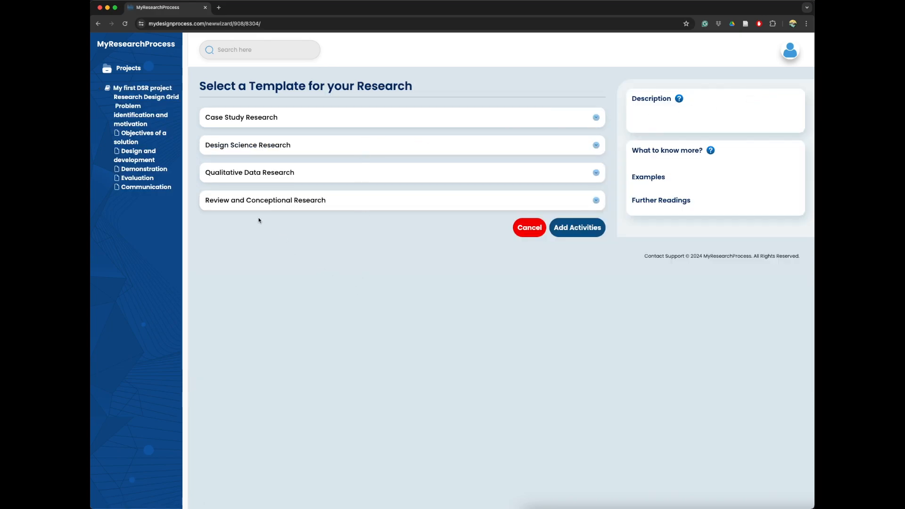
left_click(267, 202)
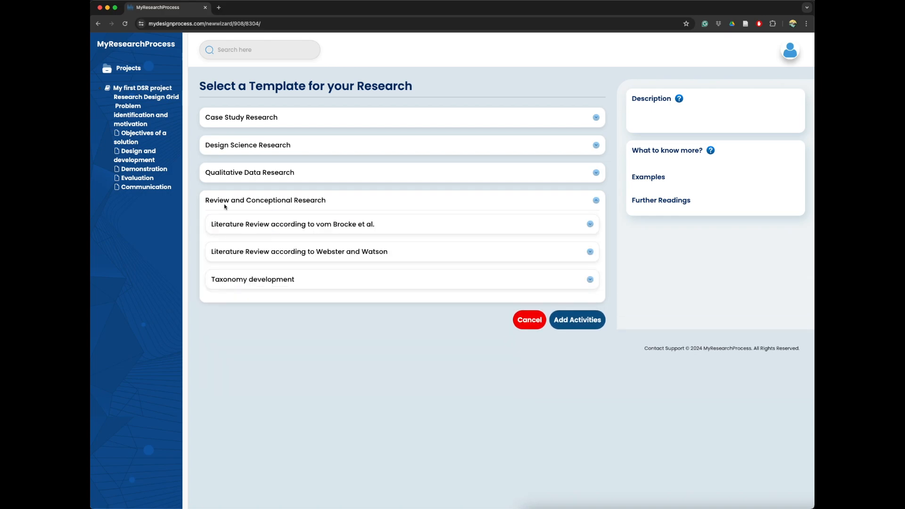
left_click(306, 225)
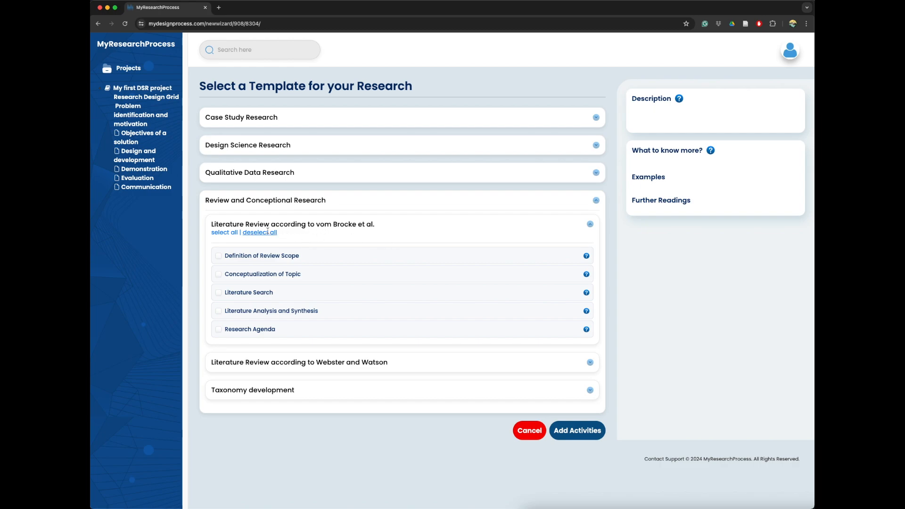
left_click(561, 433)
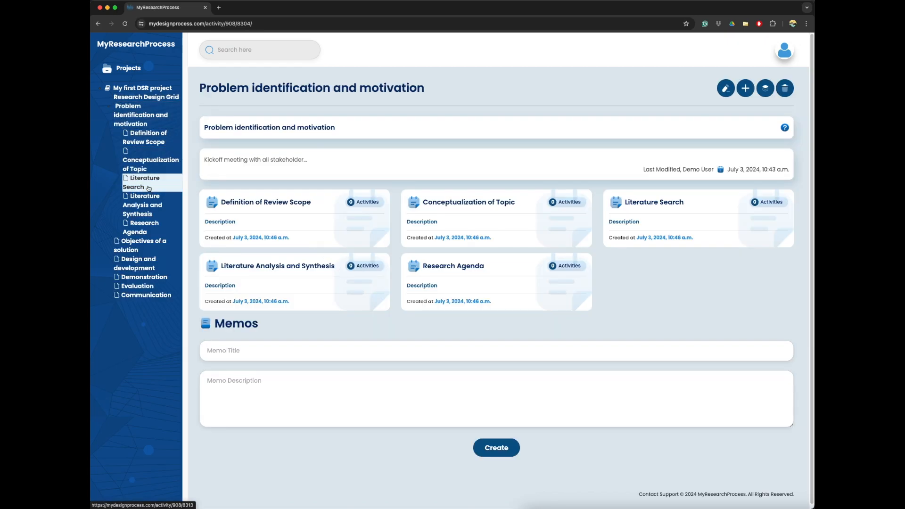
- Open the Definition of Review Scope activity, read its activity description and close the description
left_click(109, 110)
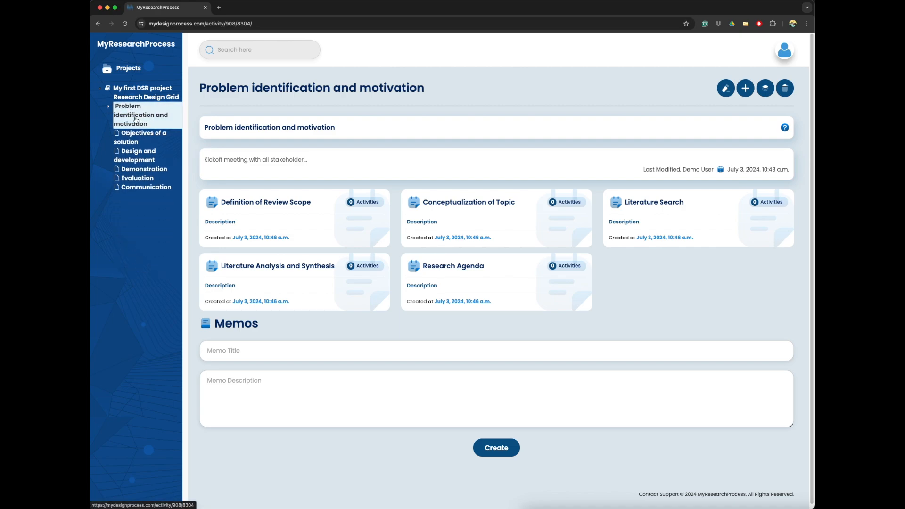
left_click(109, 107)
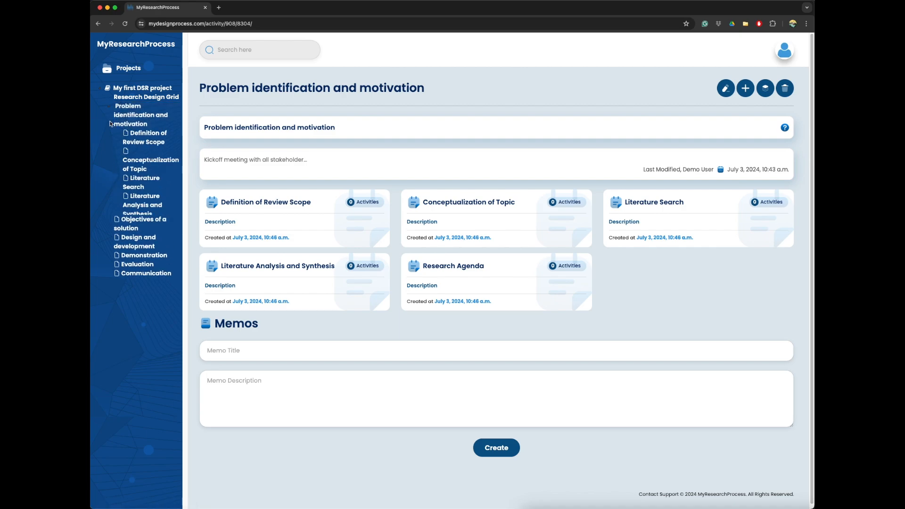
left_click(146, 144)
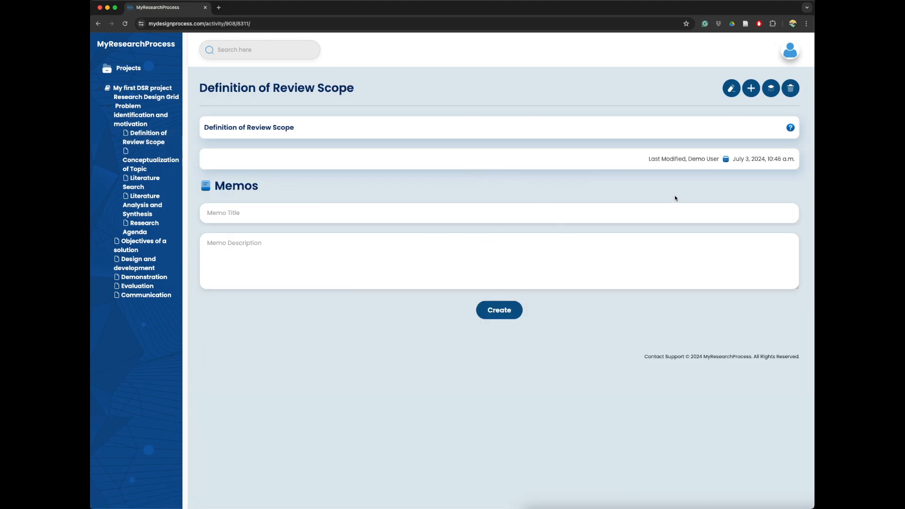
left_click(791, 127)
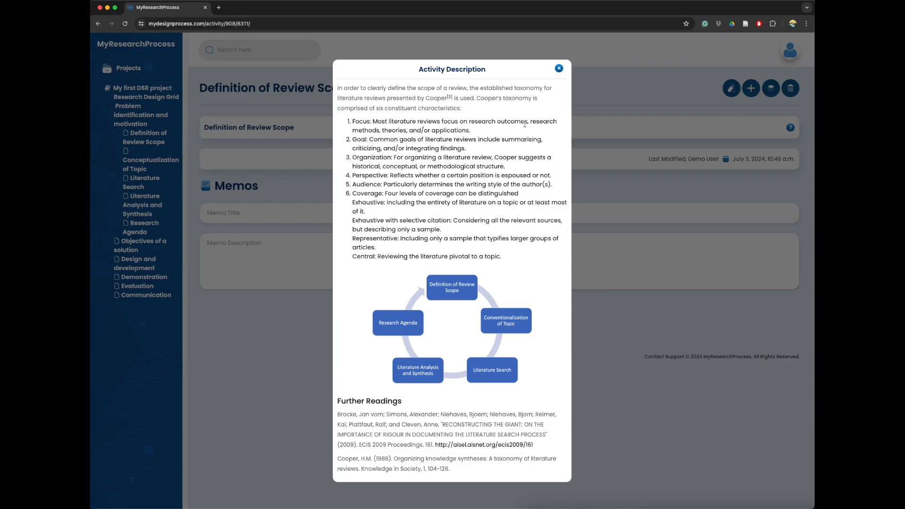
left_click(559, 69)
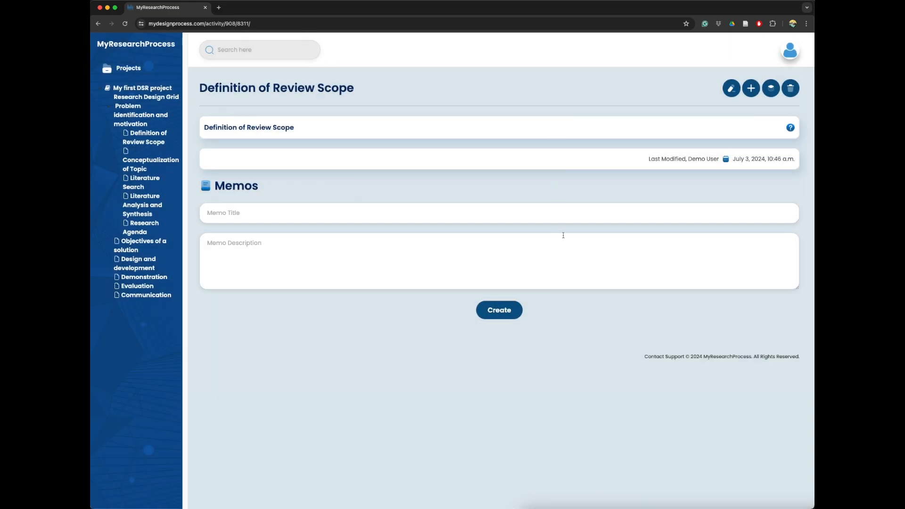
- Delete the Research Agenda activity from the literature review activities
left_click(144, 227)
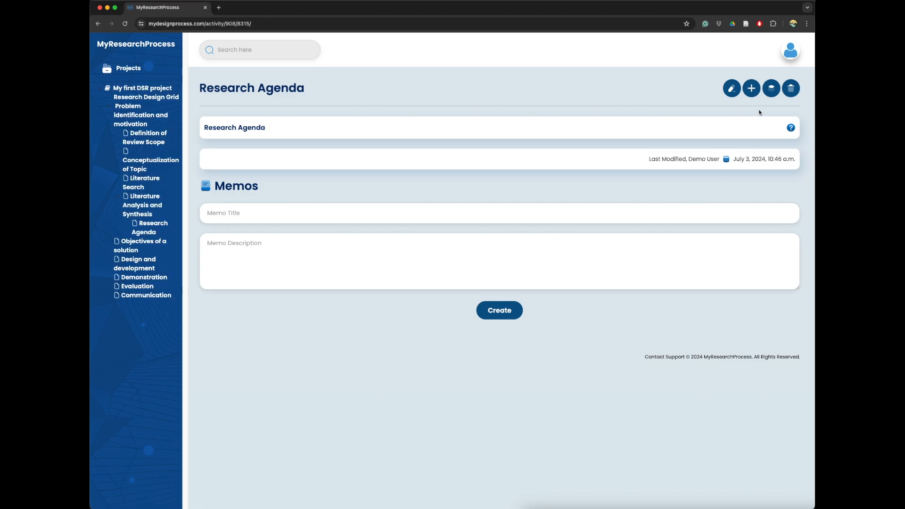
left_click(791, 89)
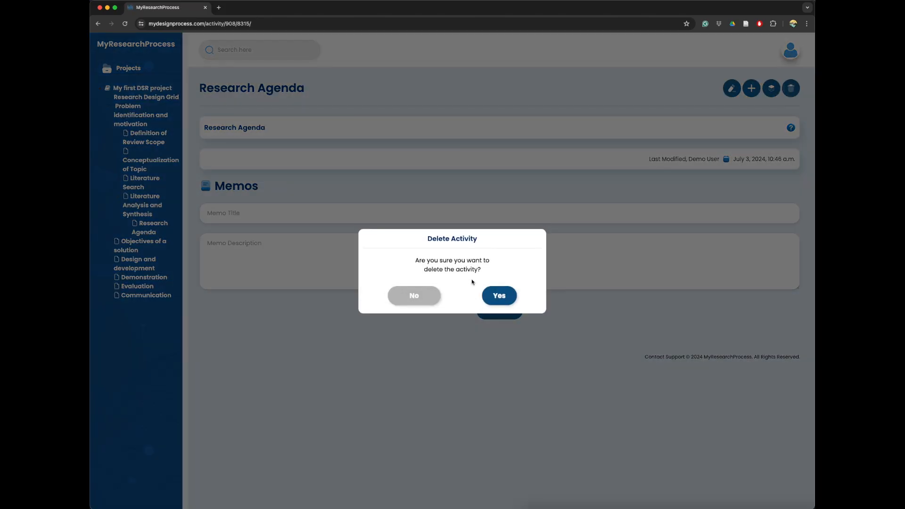
left_click(495, 296)
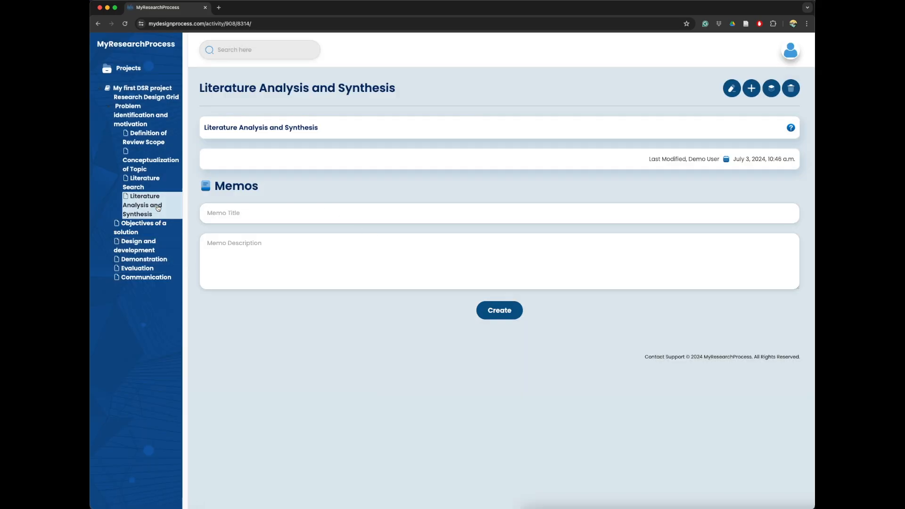
- From the project overview, ask DSR Buddy for DSR core processes support, view the linked Peffers et al. wiki page and close it
left_click(108, 110)
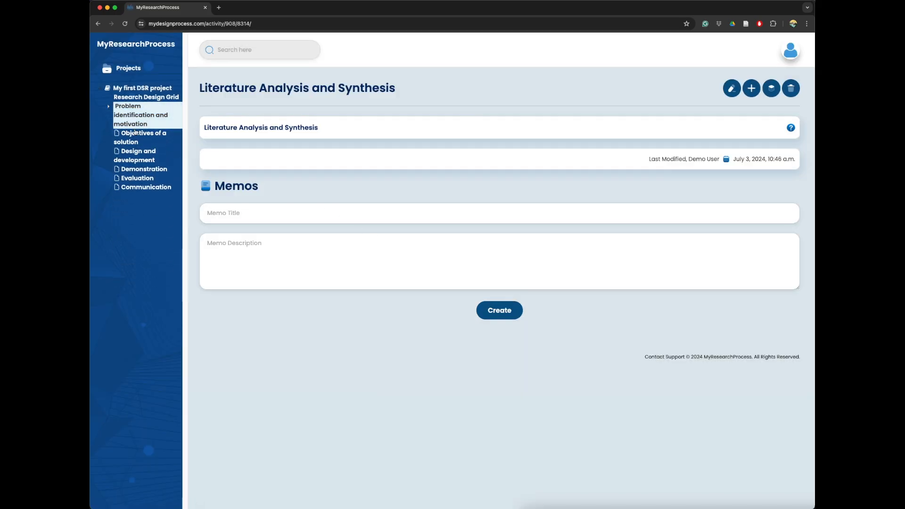
left_click(160, 89)
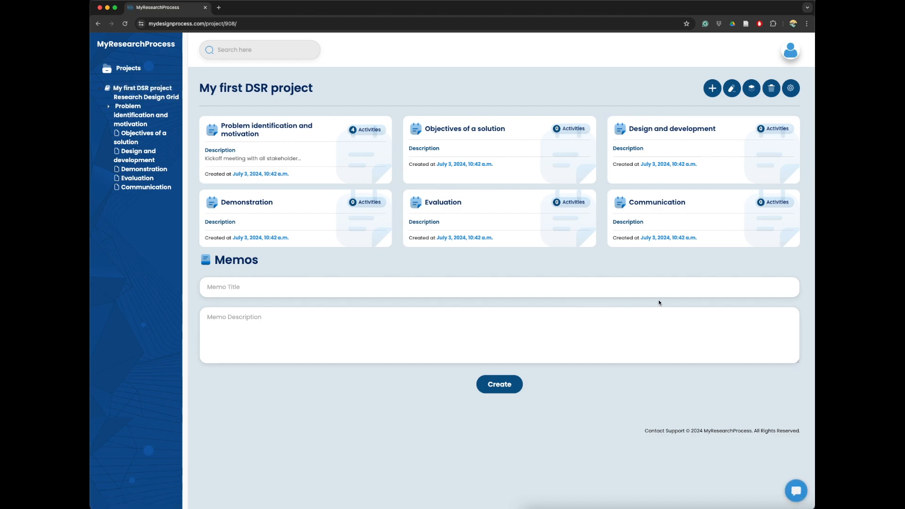
left_click(795, 491)
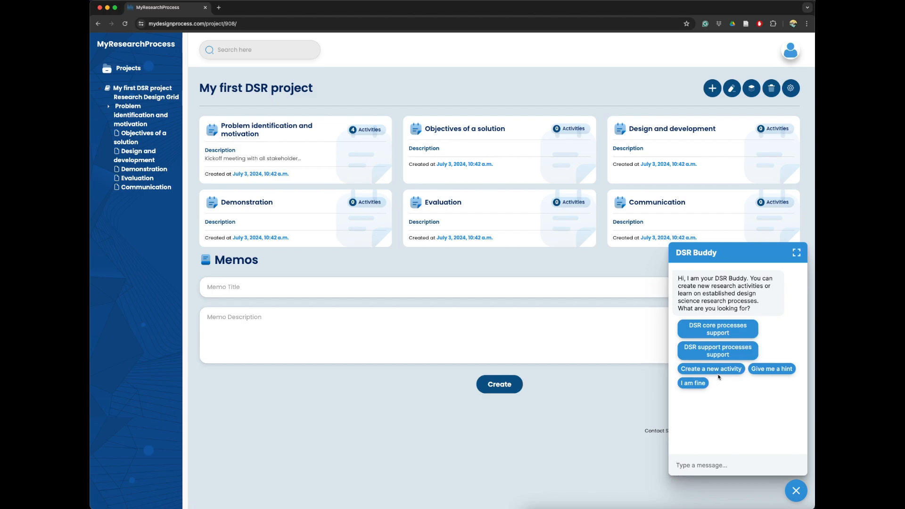
left_click(718, 332)
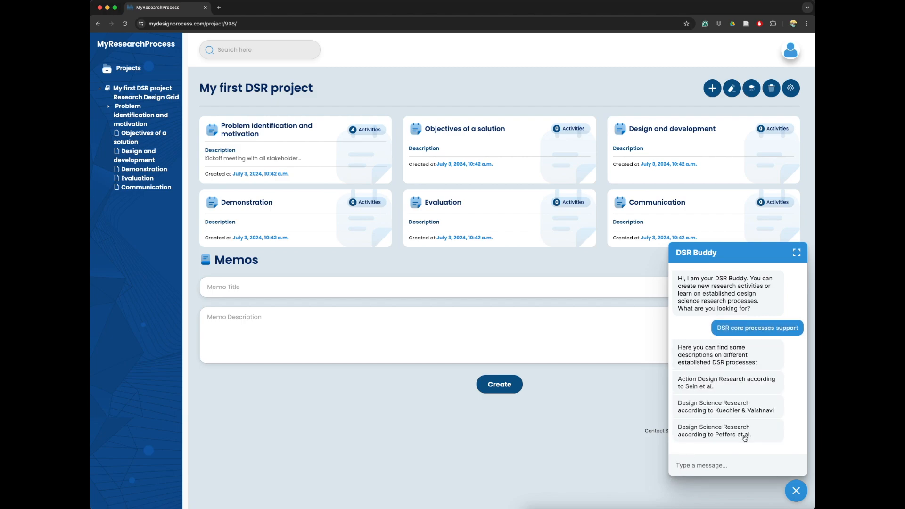
left_click(720, 436)
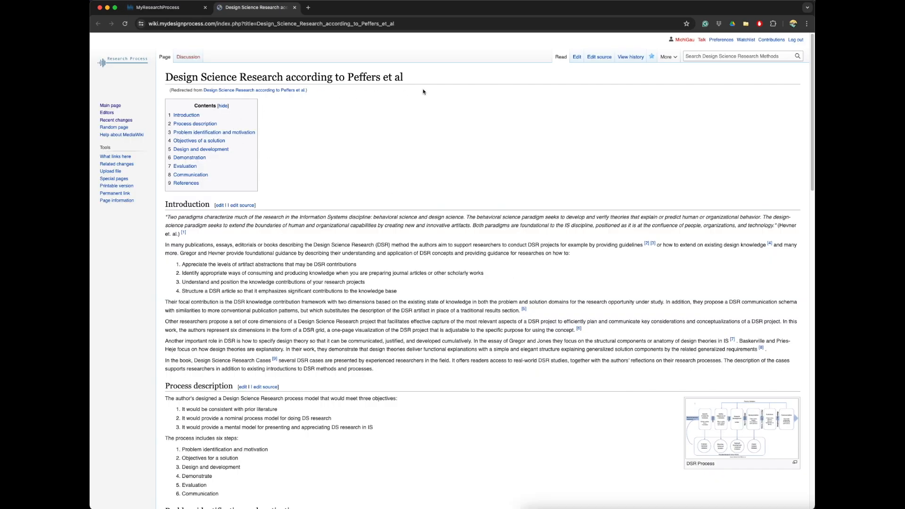
left_click(295, 8)
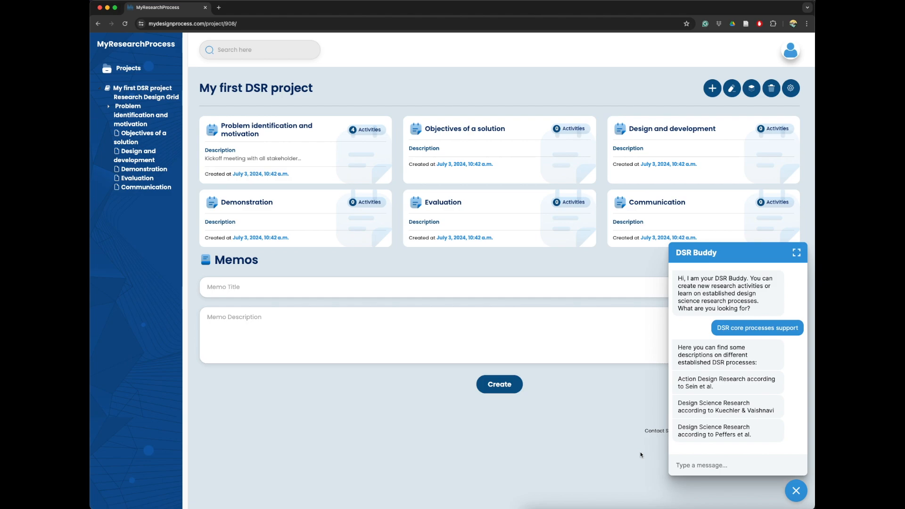
- Send DSR Buddy the message "Can you help me please" and ask it for a hint
type("Can you help me please")
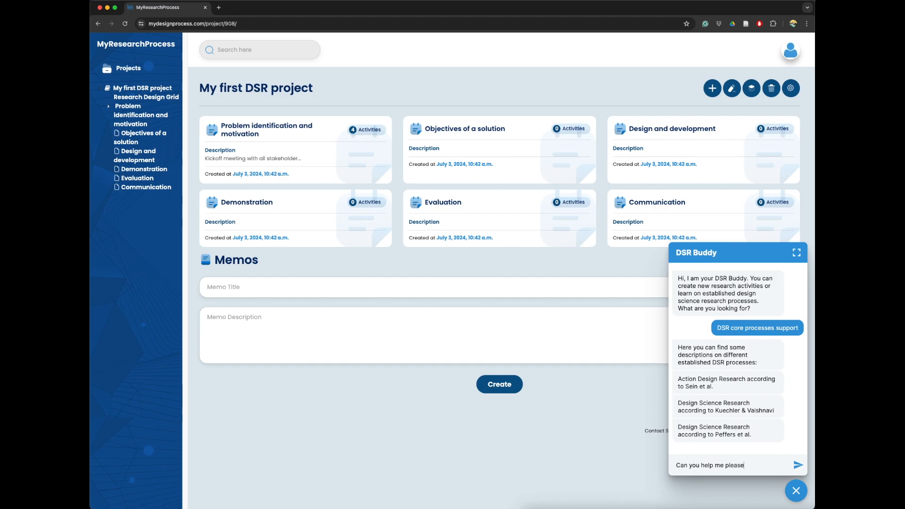
key("Return")
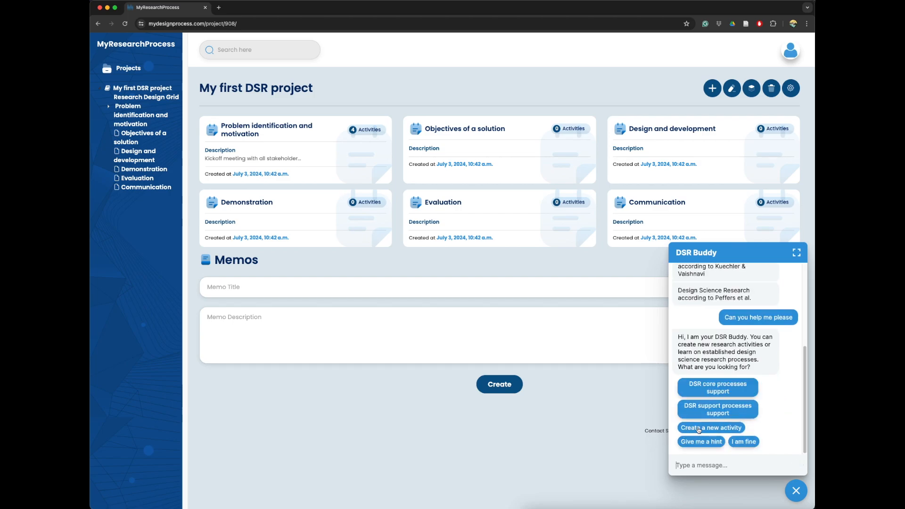
left_click(703, 443)
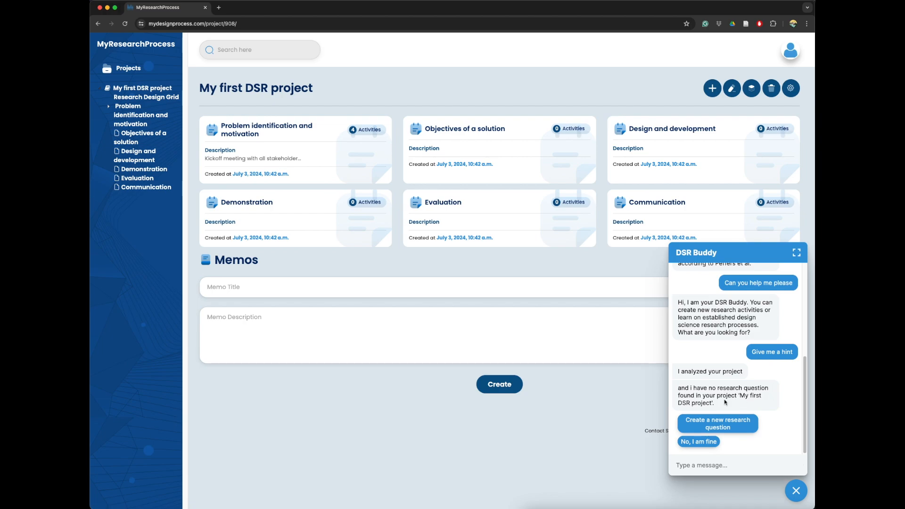
- Have DSR Buddy create a new research question activity with the title "Research question"
left_click(724, 424)
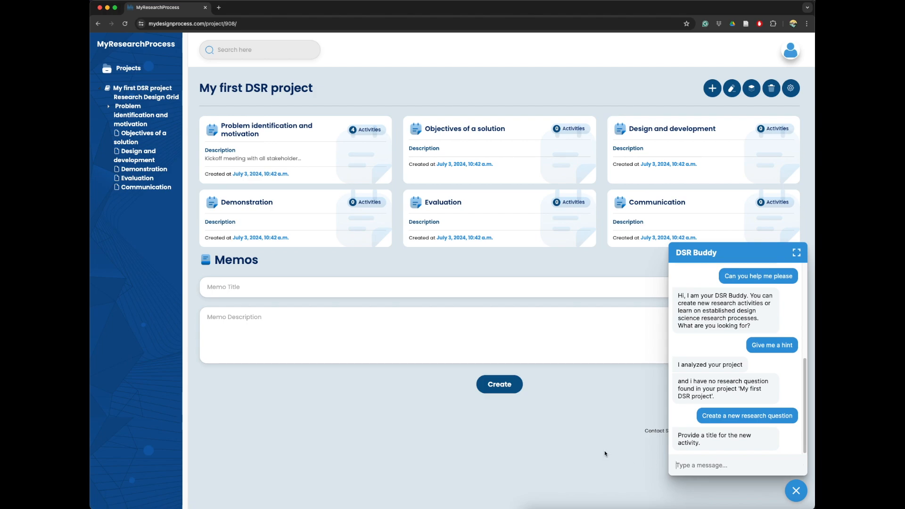
type("Research question")
key("Return")
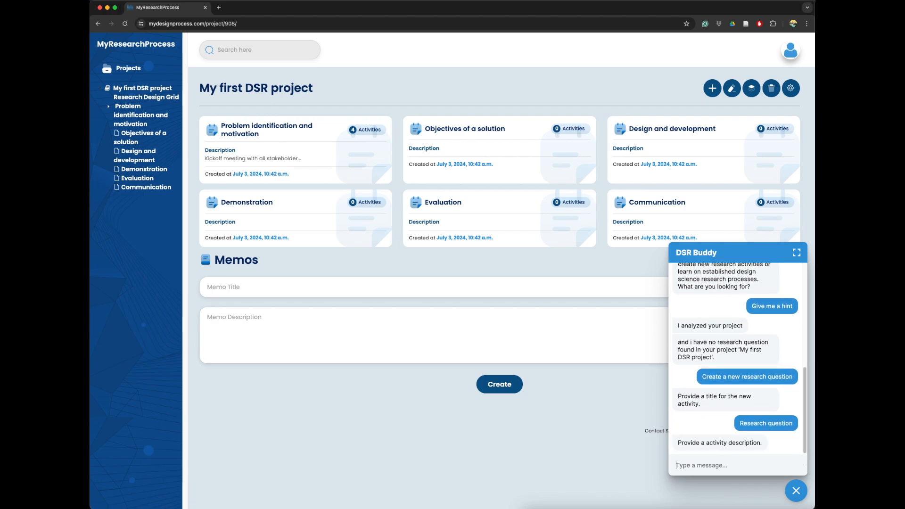
- Give DSR Buddy "RQ: How to design ...." as the description of the new research question activity
type("FR: How to")
left_click(680, 466)
key("BackSpace")
key("Right")
type("Q")
key("End")
type("design ....")
key("Return")
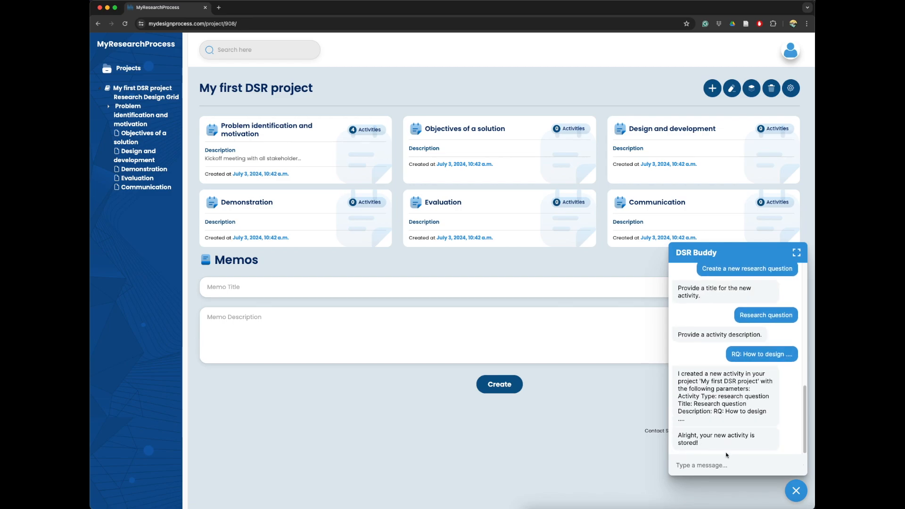
- Reload the project, open the new Research question activity, nest it under Problem identification and motivation, and open that parent activity
key("super+r")
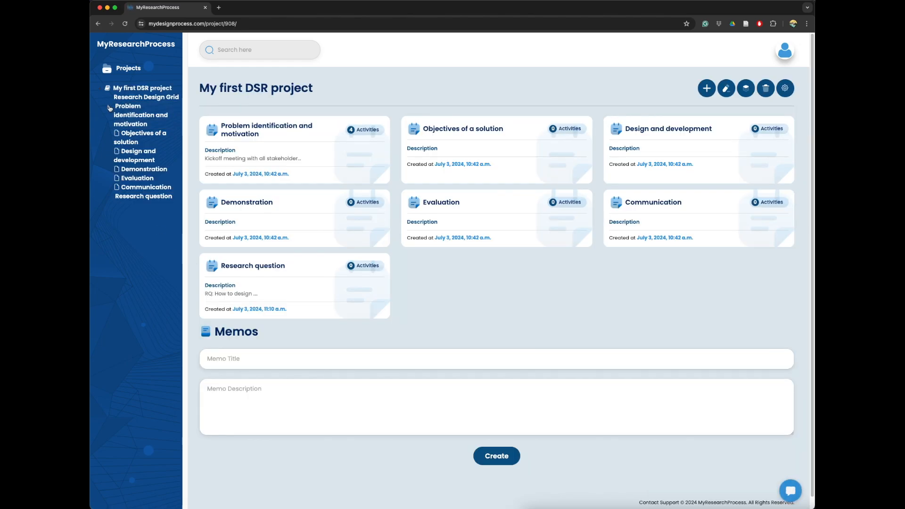
left_click(128, 197)
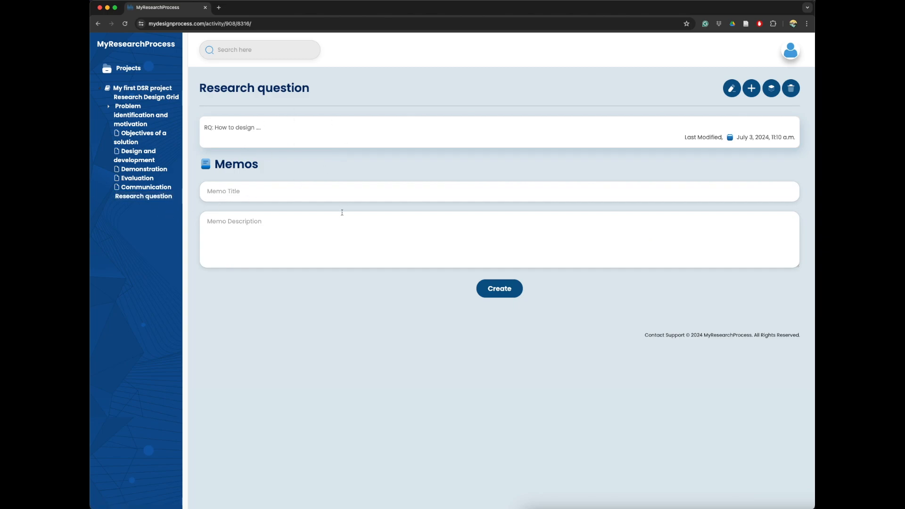
left_click_drag(142, 196, 129, 117)
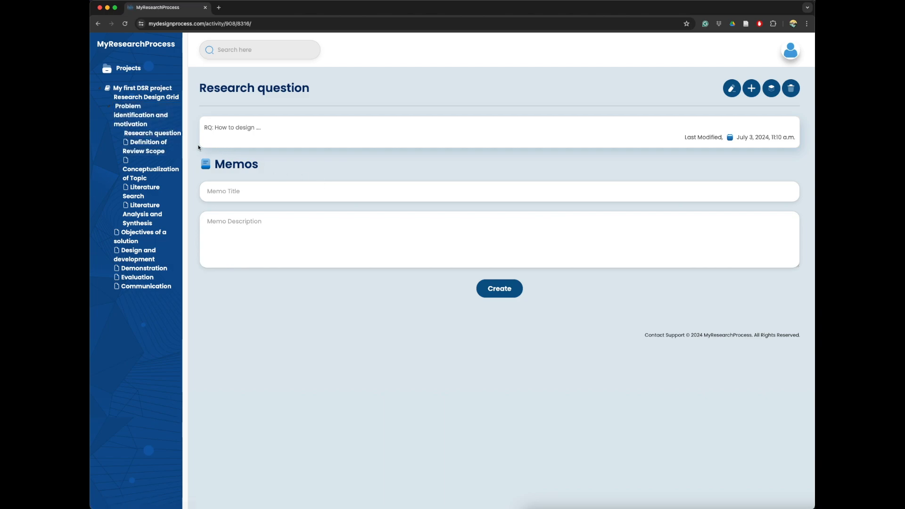
left_click(137, 115)
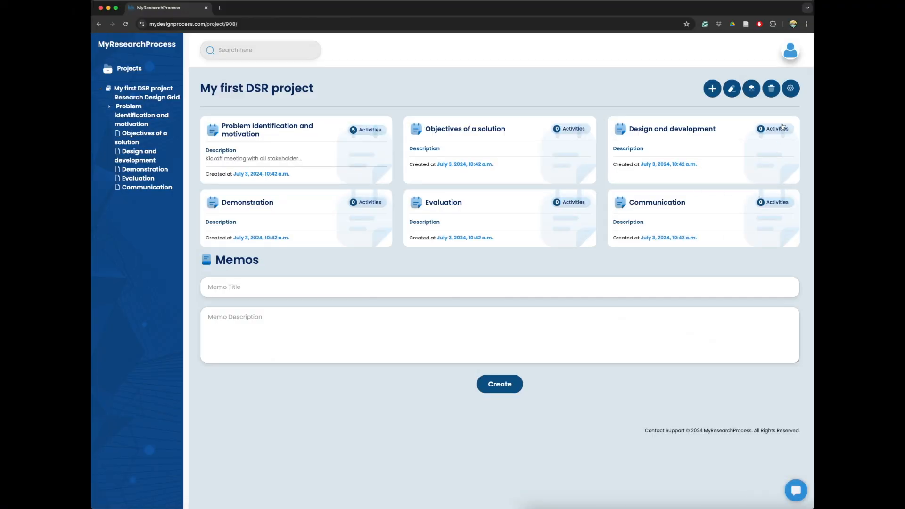
- Make My first DSR project public in its settings, switching author anonymity on and back off
left_click(791, 89)
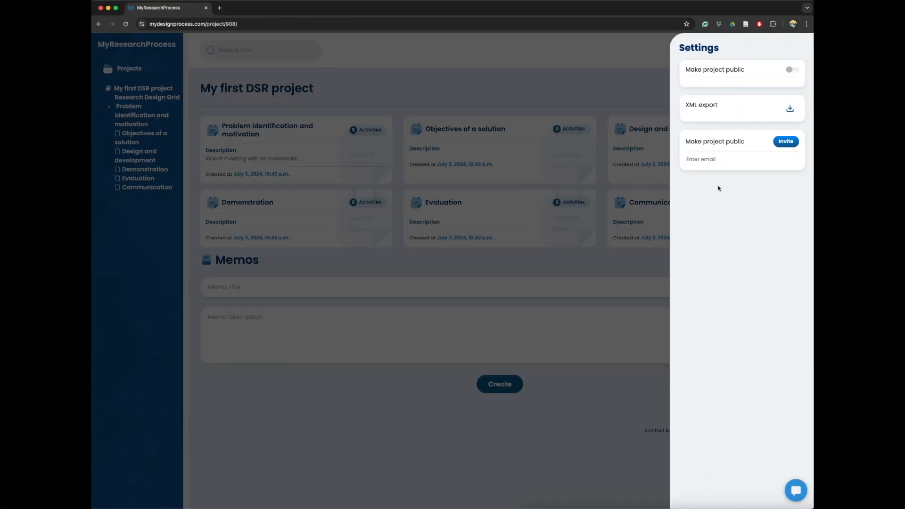
left_click(793, 71)
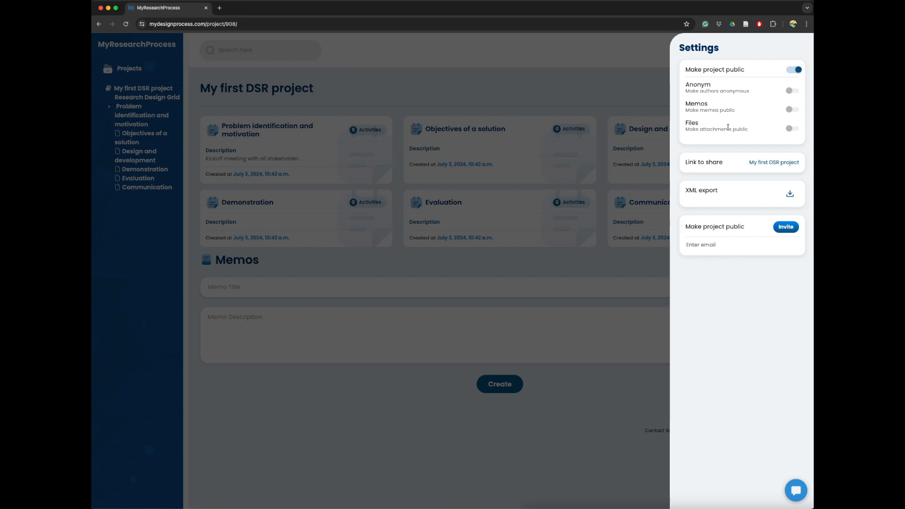
left_click(796, 94)
left_click(795, 93)
- View the project's shared public page with its design canvas and activities, and close it
left_click(764, 163)
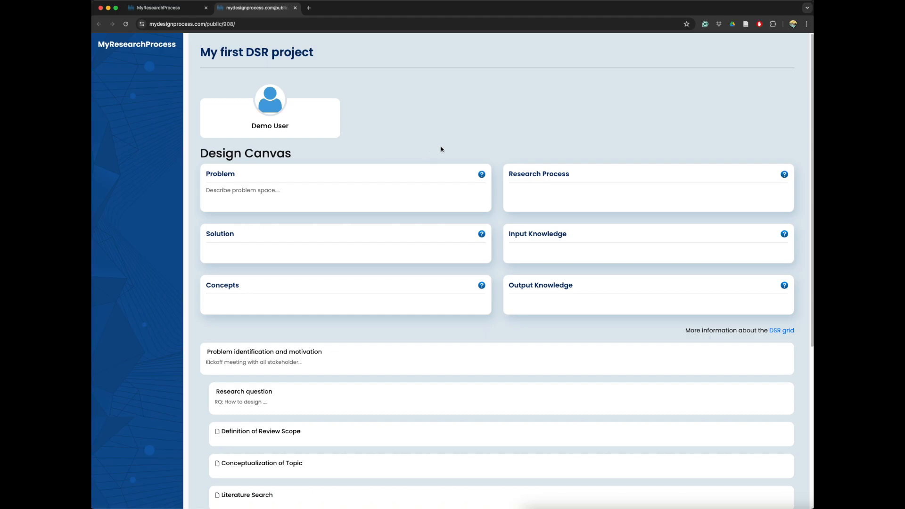
scroll(470, 161, "down", 5)
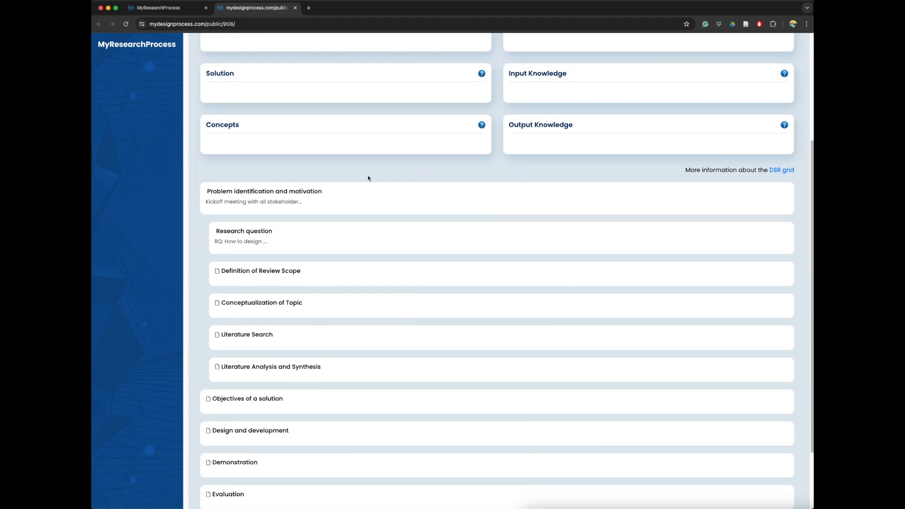
scroll(420, 290, "up", 5)
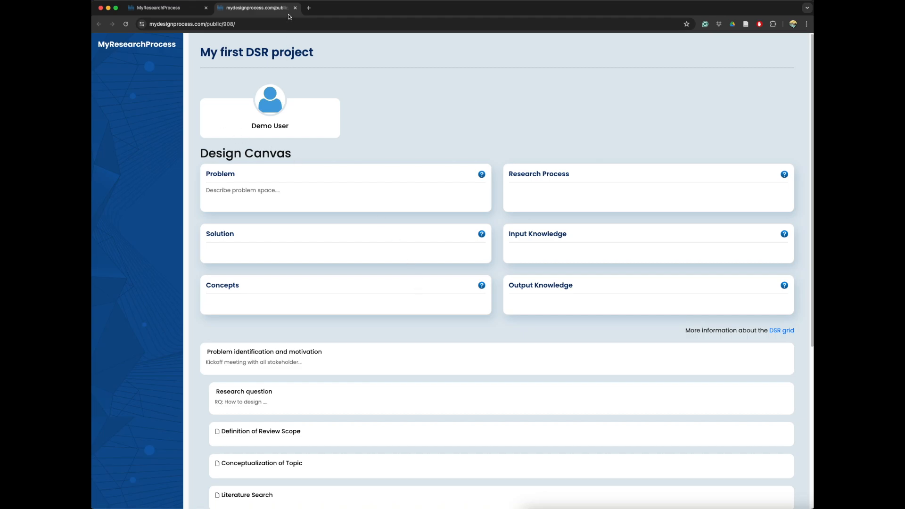
left_click(296, 8)
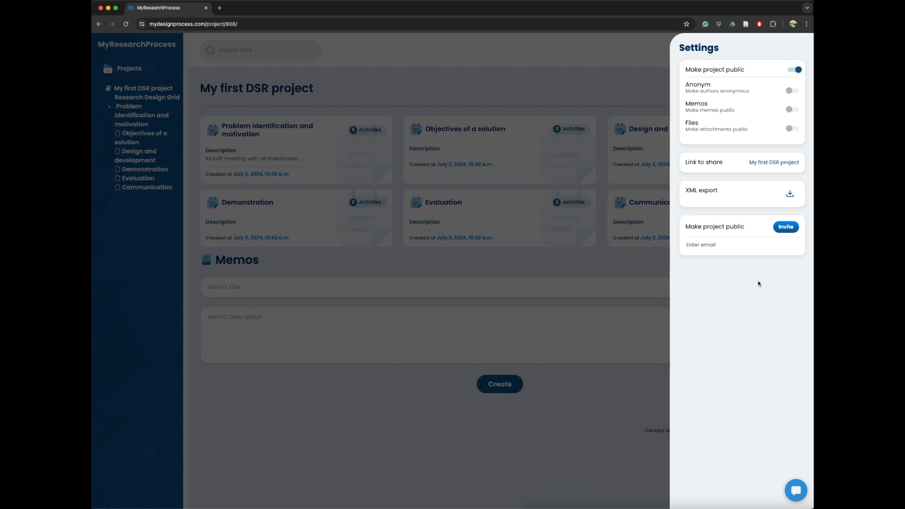
- Invite a collaborator to the project by entering their email address in the settings and sending the invitation
left_click(742, 242)
left_click(786, 227)
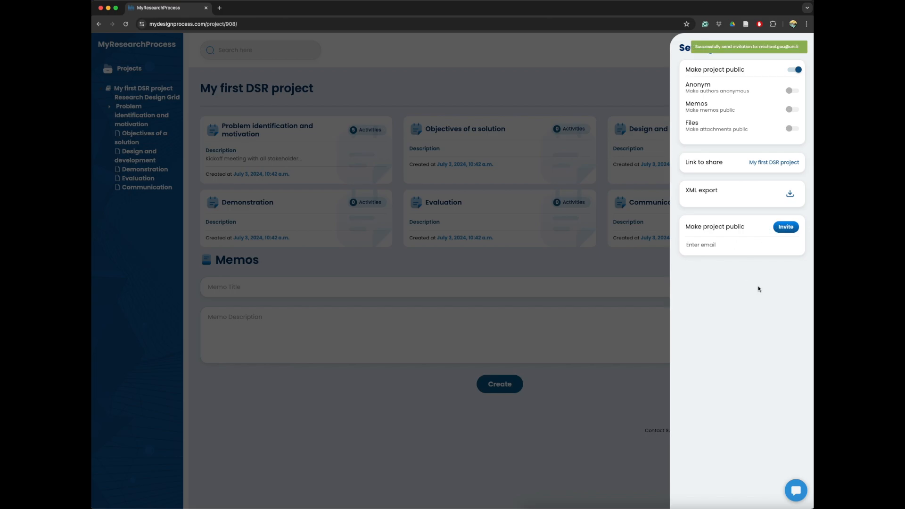
- Close the settings, reload the My first DSR project overview and remove the invited contributor from the project
left_click(588, 316)
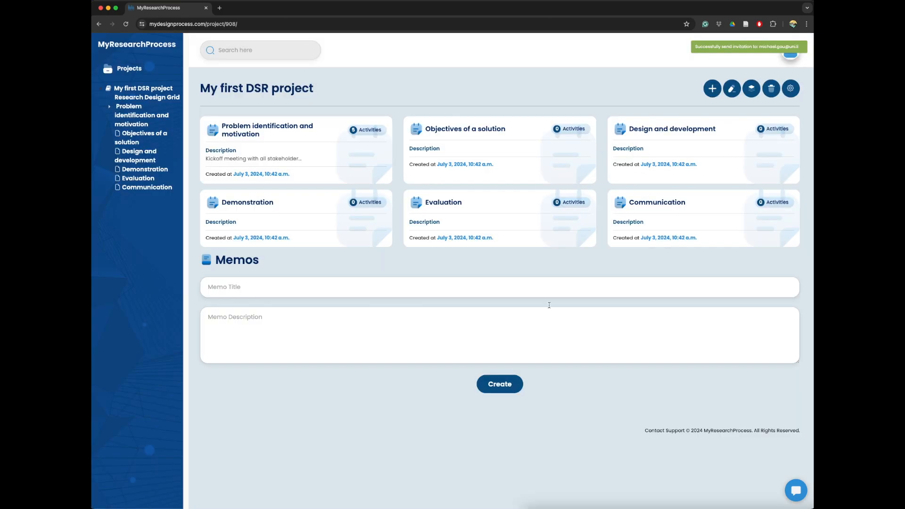
left_click(157, 90)
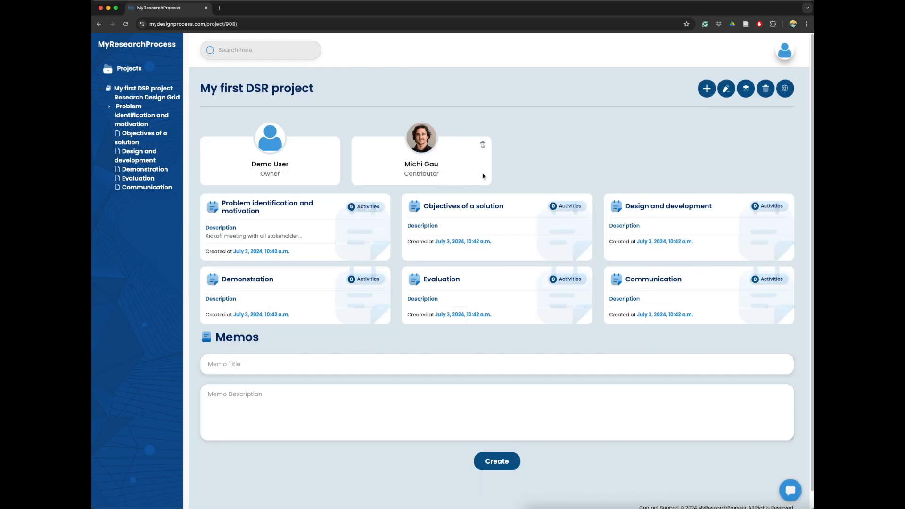
left_click(484, 145)
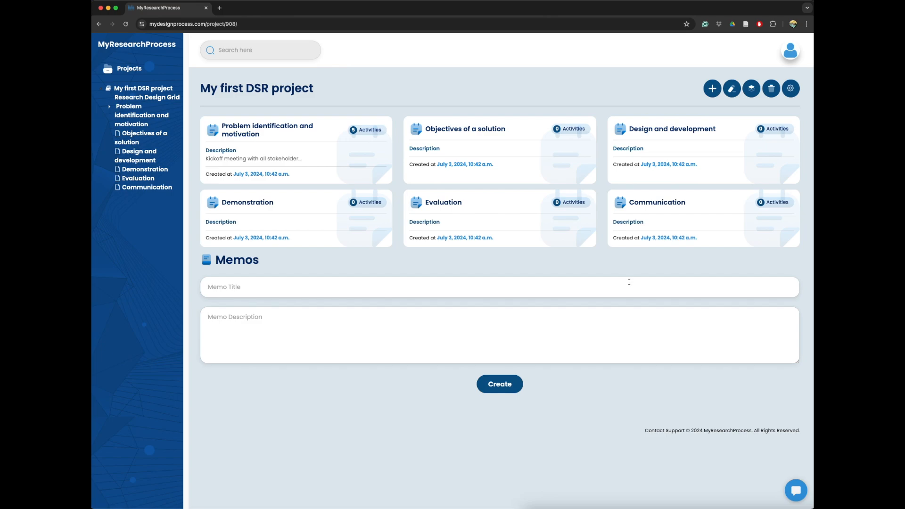
key("super+space")
type("bild")
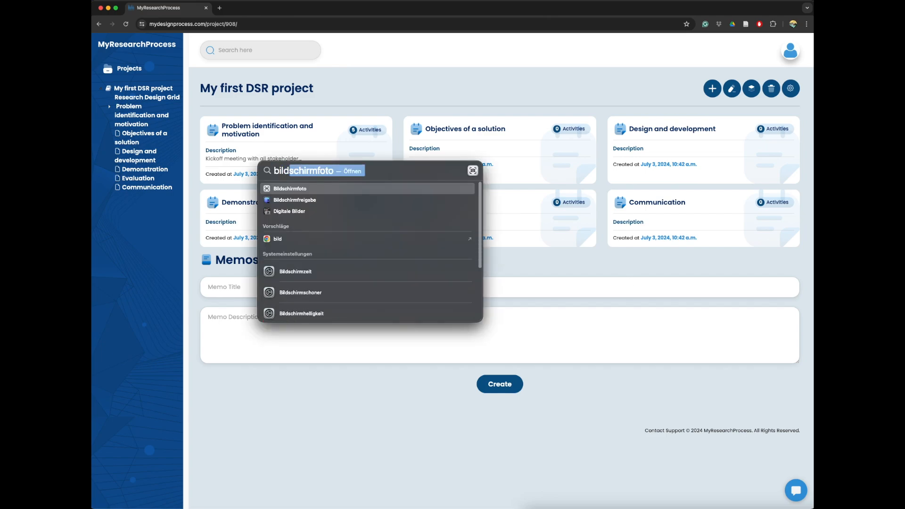
key("Return")
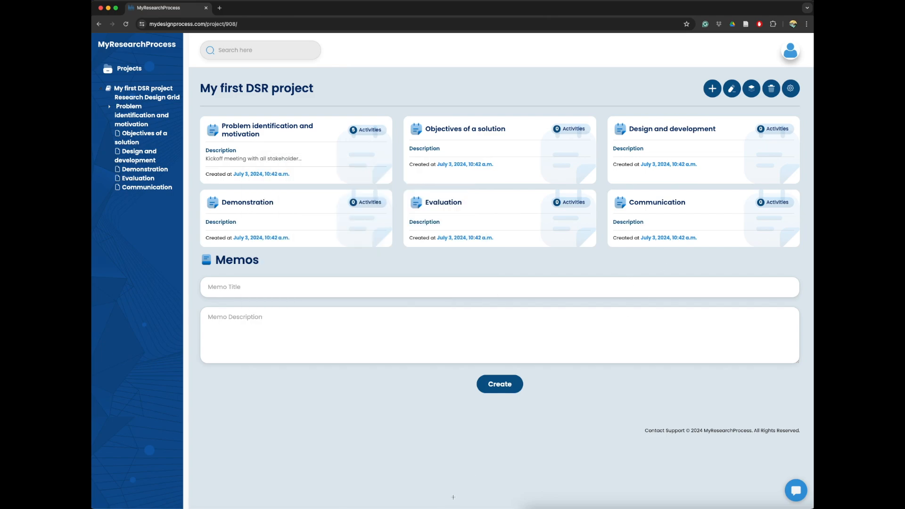